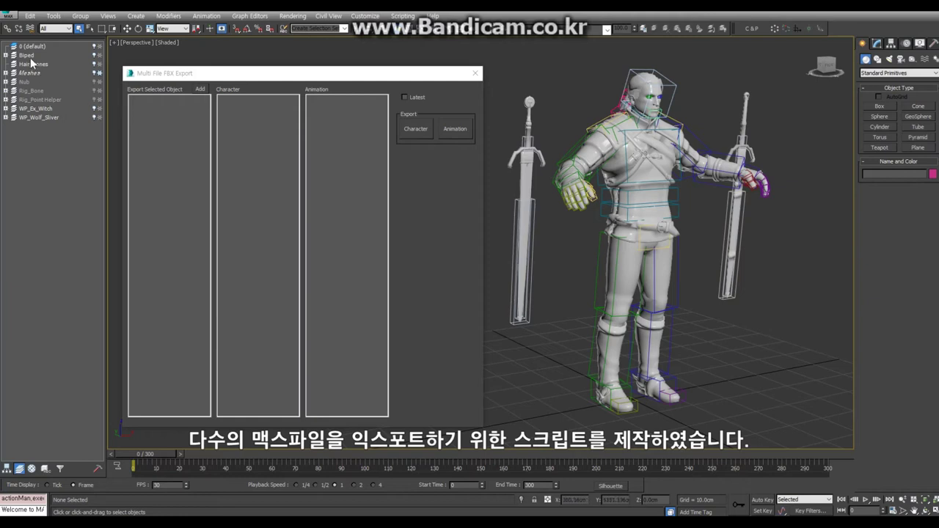
Step: Add all Biped layer bones and both swords to the Multi File FBX Export list
double_click(28, 56)
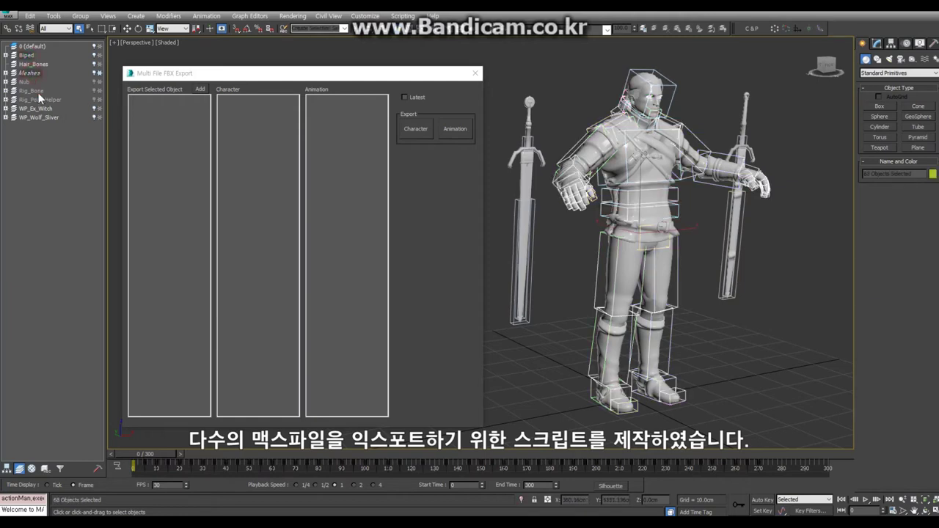
ctrl+double_click(36, 109)
ctrl+double_click(45, 118)
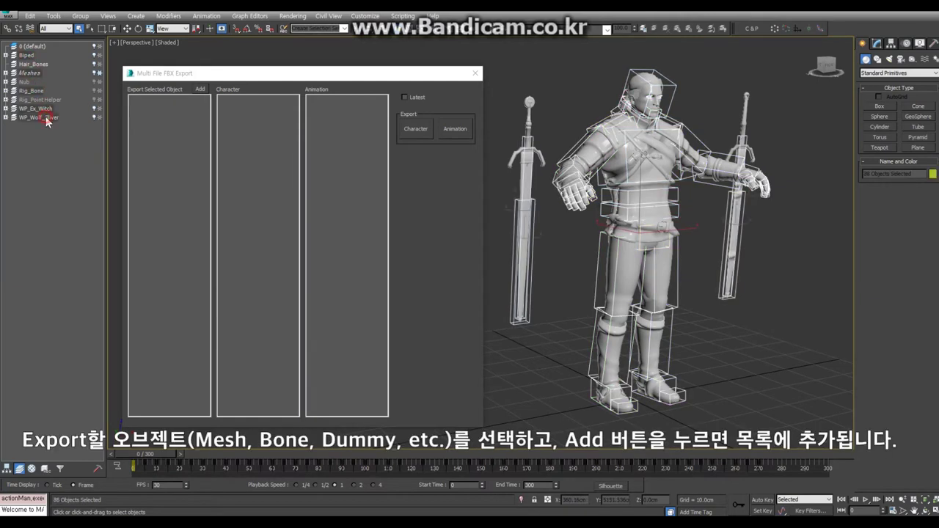
click(199, 89)
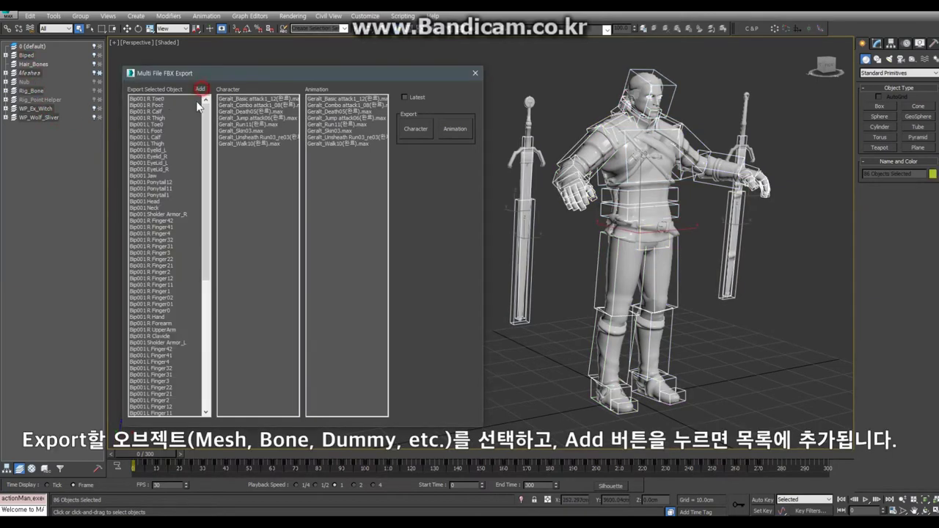
Step: Select the listed objects and choose Geralt_Skin03 plus all animation .max files
middle_click(572, 103)
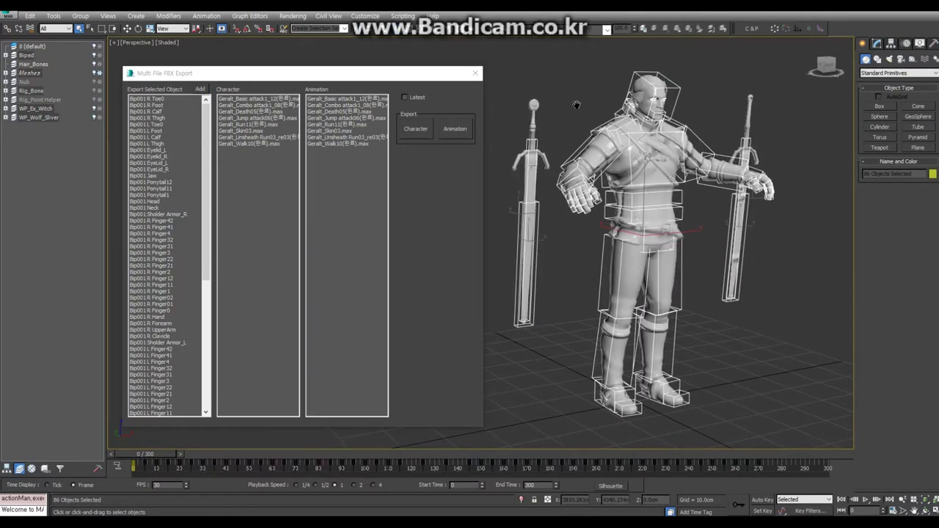
drag(157, 99, 156, 473)
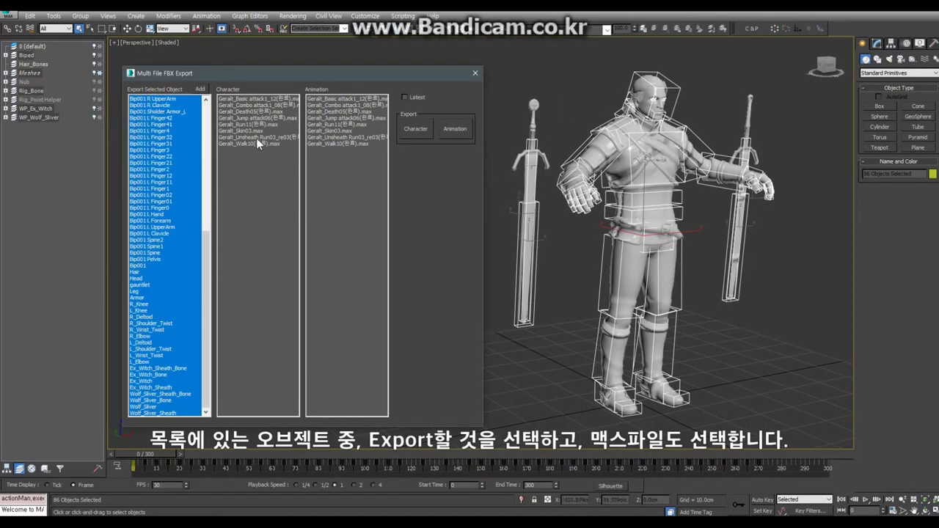
click(376, 99)
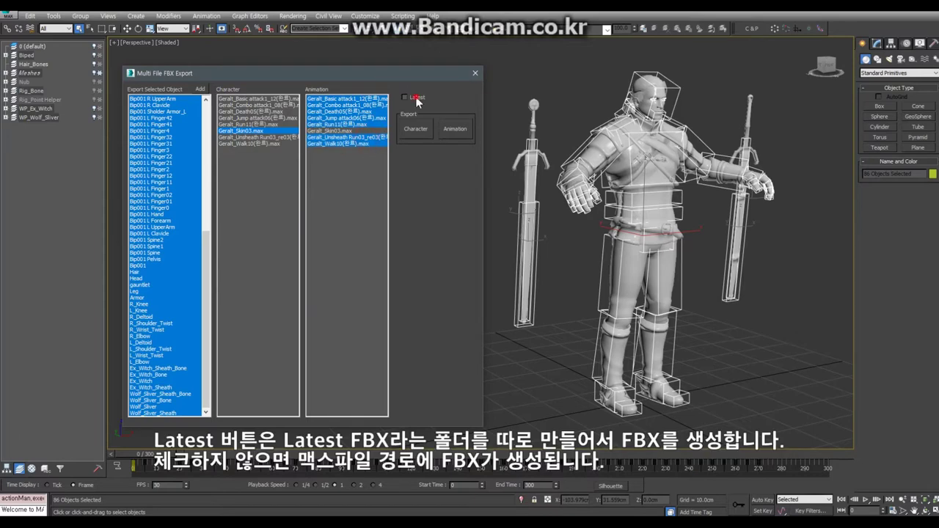
Step: Export the Geralt_Skin03 character file to FBX into the Latest folder
click(419, 129)
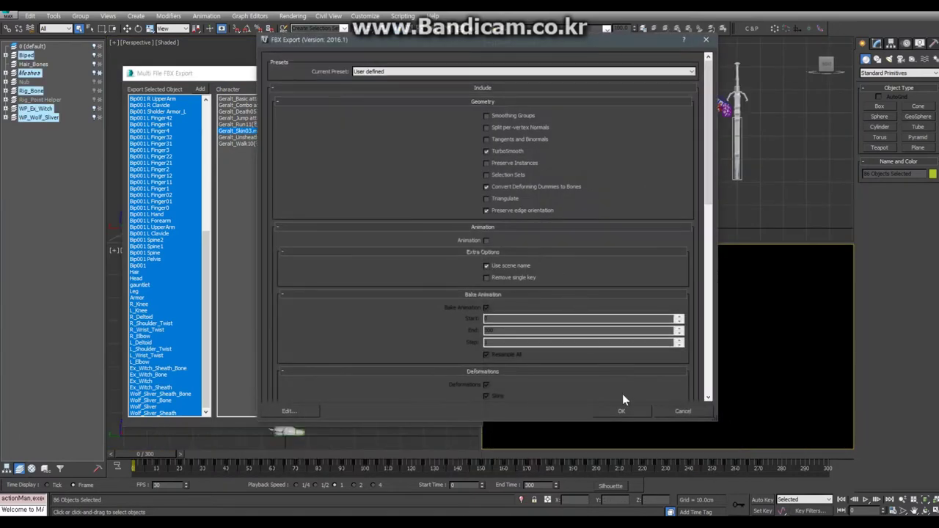
click(620, 410)
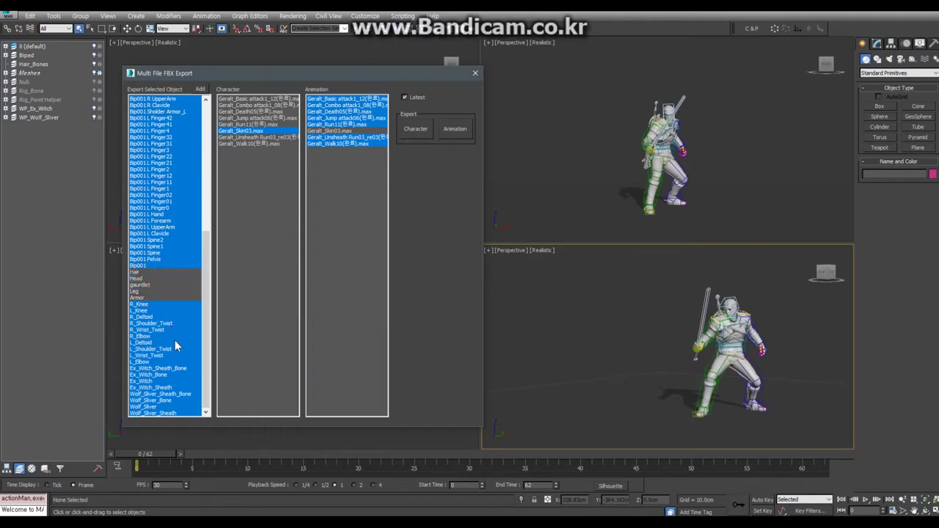
Step: Exclude Ex_Witch, Wolf_Sliver and their sheaths from the export list
click(5, 108)
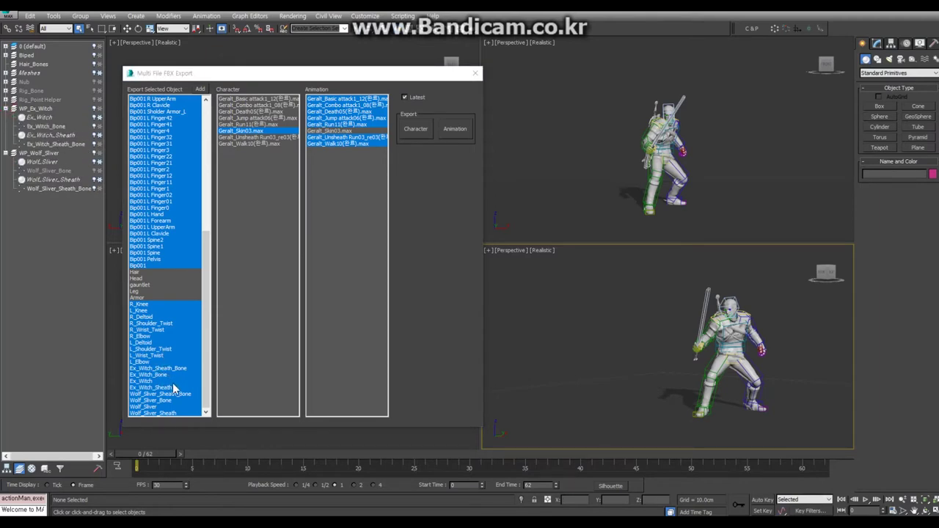
ctrl+click(158, 382)
ctrl+click(158, 407)
ctrl+click(174, 413)
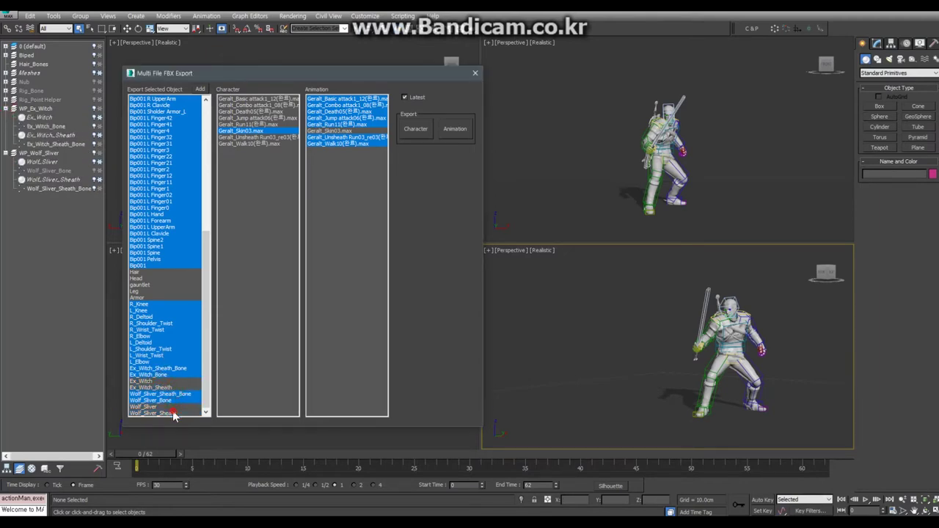
Step: Export the animation files to FBX with Animation ticked, dismissing the warnings
click(455, 129)
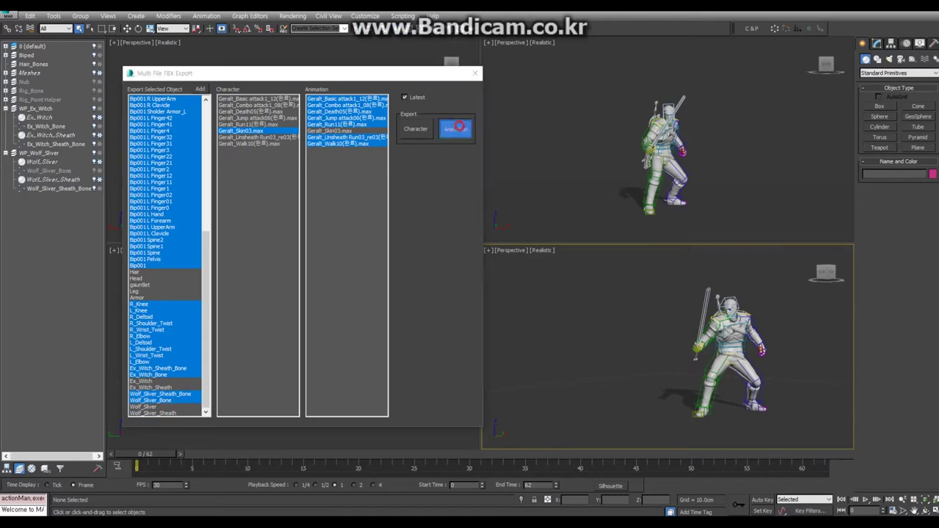
click(485, 240)
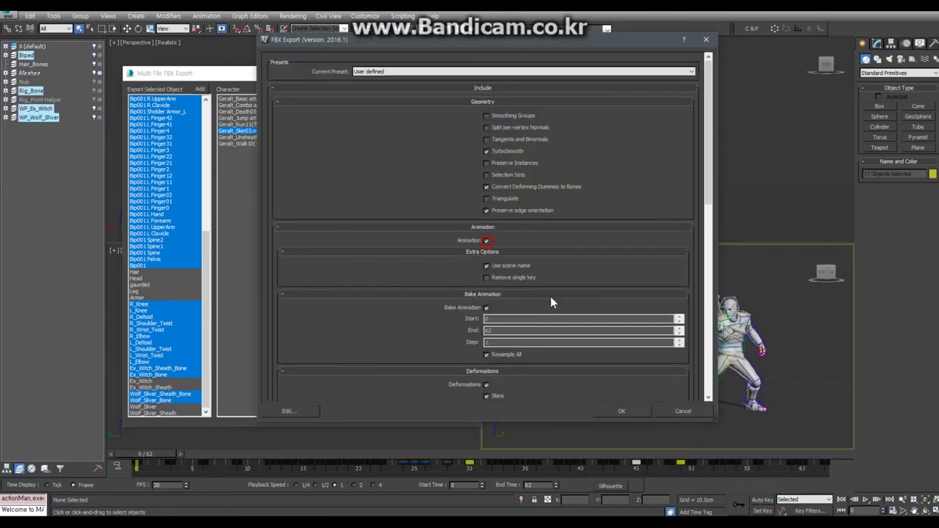
click(621, 411)
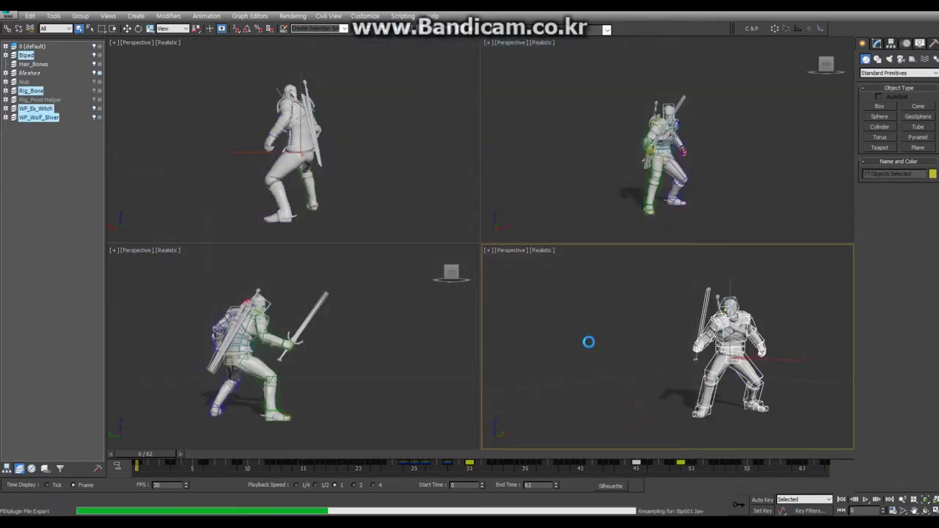
click(619, 417)
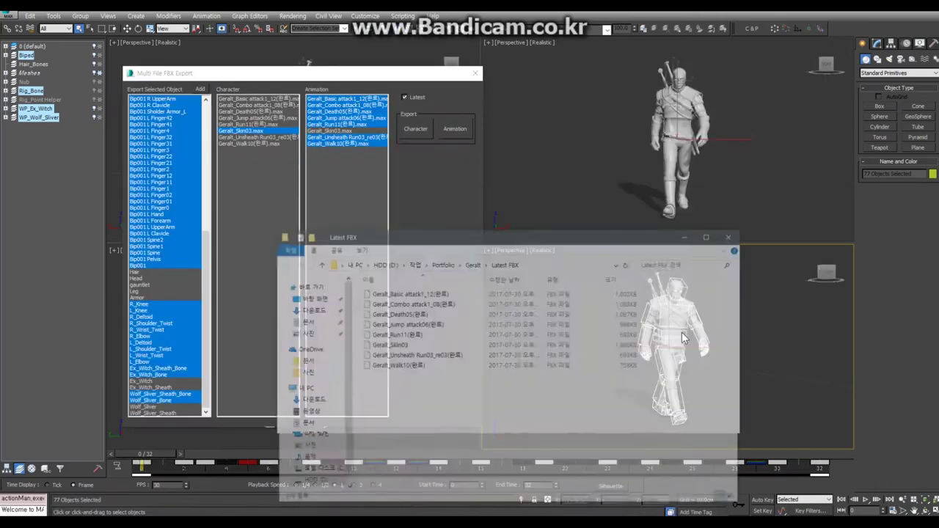
Step: Reposition the Latest FBX folder window and check that all eight exported FBX files are listed
drag(548, 146, 539, 156)
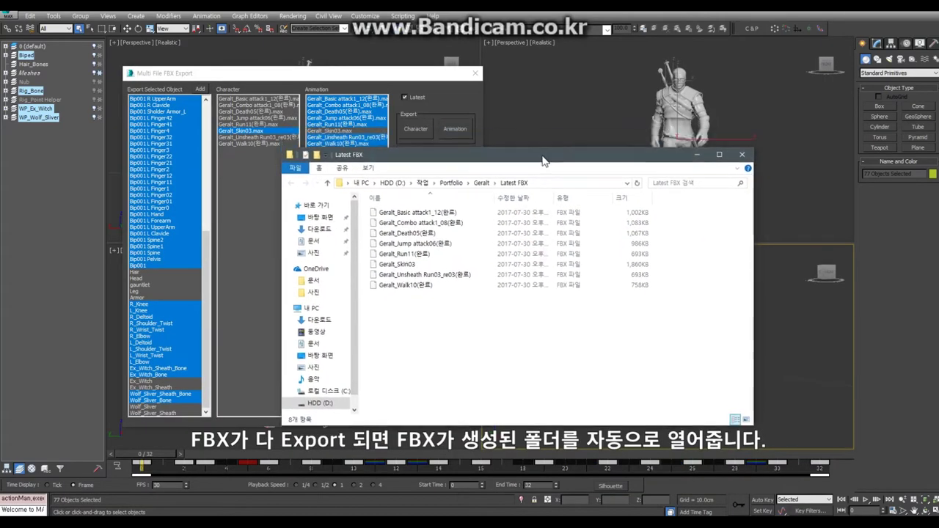
drag(415, 291, 543, 207)
click(536, 330)
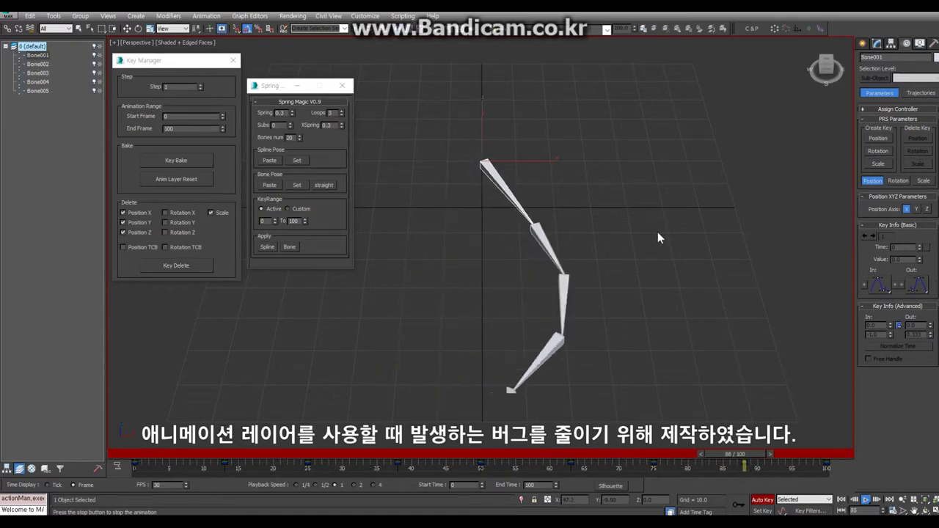
Step: Enable animation layers on the bone chain and add AnimLayer01 over the Base Layer
click(135, 454)
right_click(614, 196)
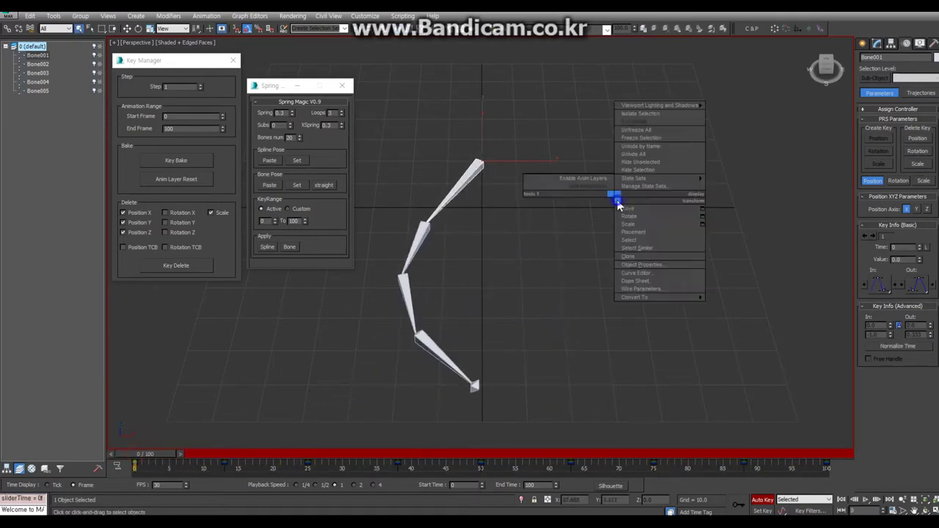
click(602, 183)
click(598, 256)
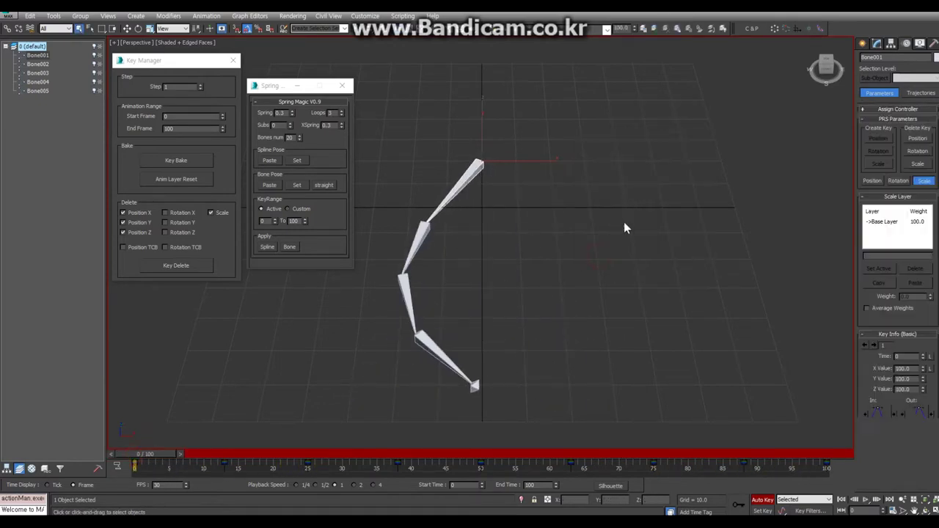
right_click(647, 184)
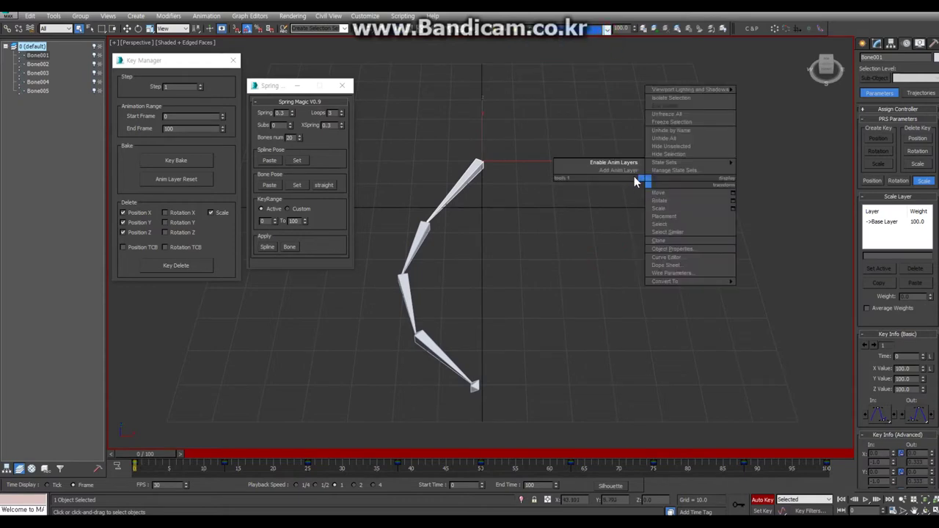
click(609, 170)
click(702, 213)
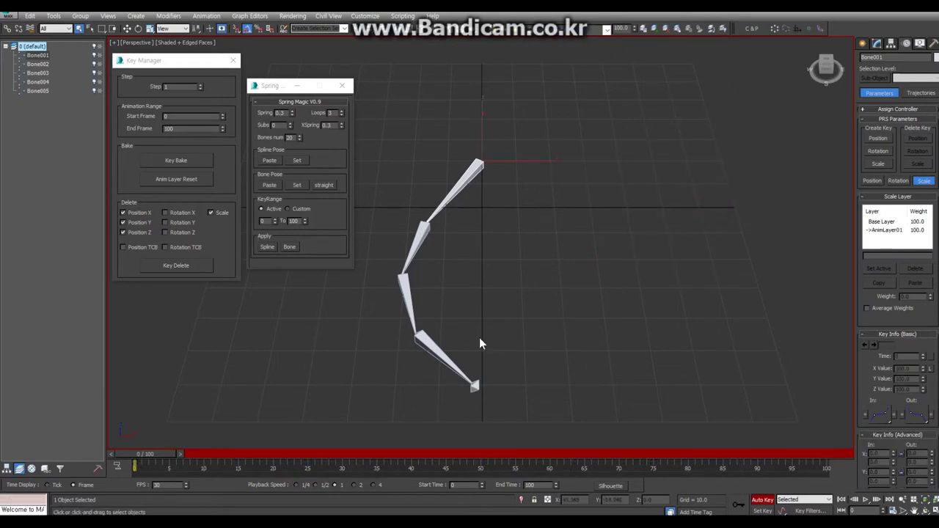
Step: Key chain rotations at frames 14, 43 and 68, then play back the swing
mouse_move(166, 452)
mouse_down()
mouse_move(836, 455)
mouse_move(235, 454)
mouse_up()
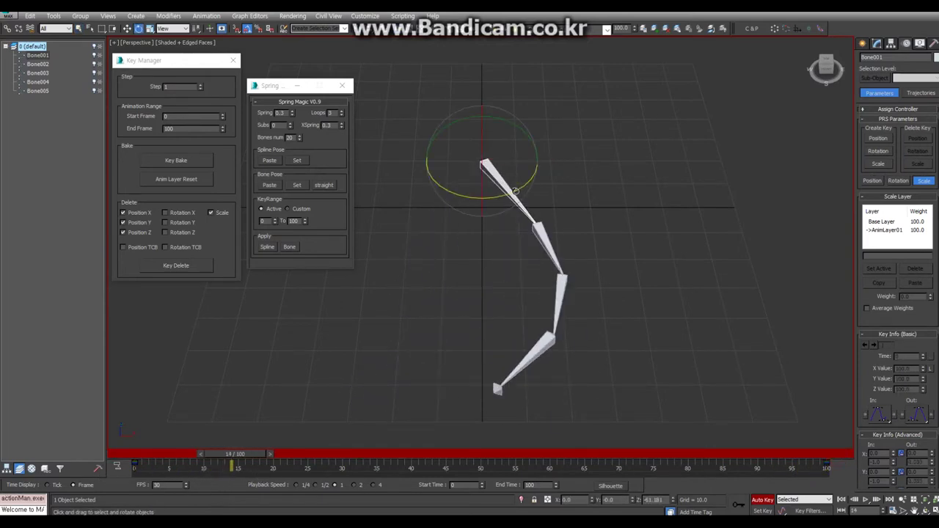
drag(516, 191, 498, 201)
drag(264, 459, 431, 454)
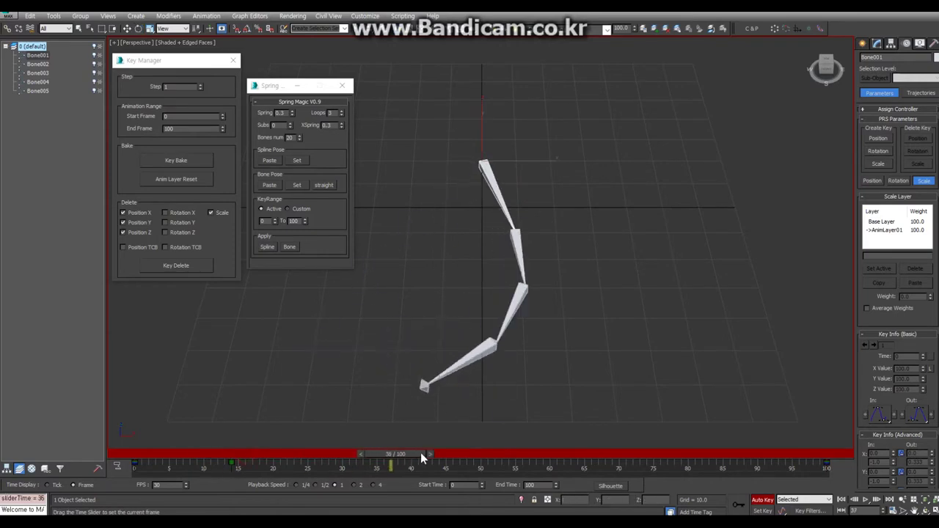
drag(506, 191, 496, 335)
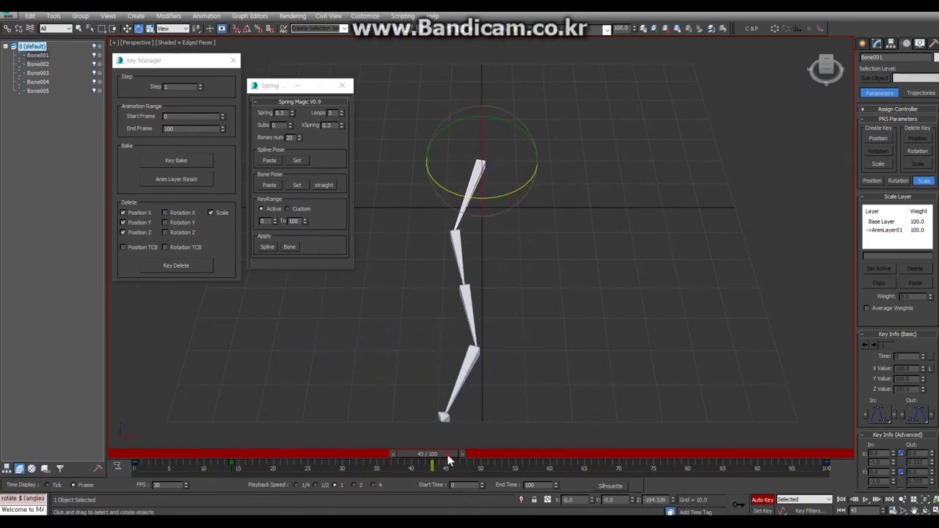
drag(448, 460, 601, 455)
mouse_move(516, 192)
mouse_down()
mouse_move(627, 474)
mouse_move(722, 456)
mouse_up()
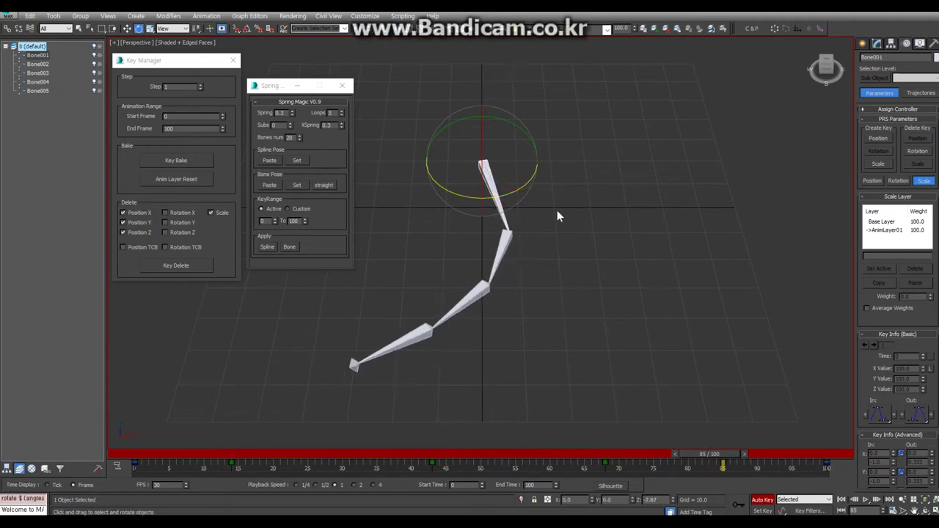
click(637, 213)
key(/)
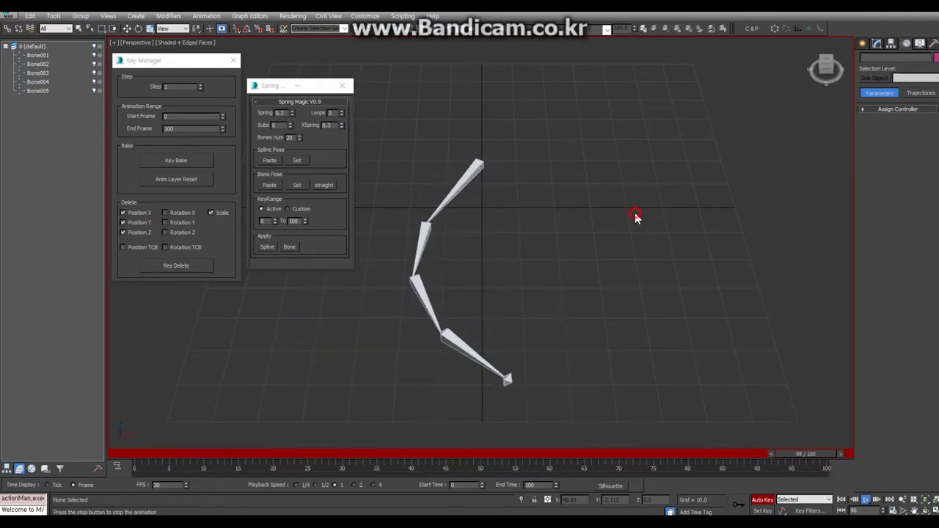
key(Home)
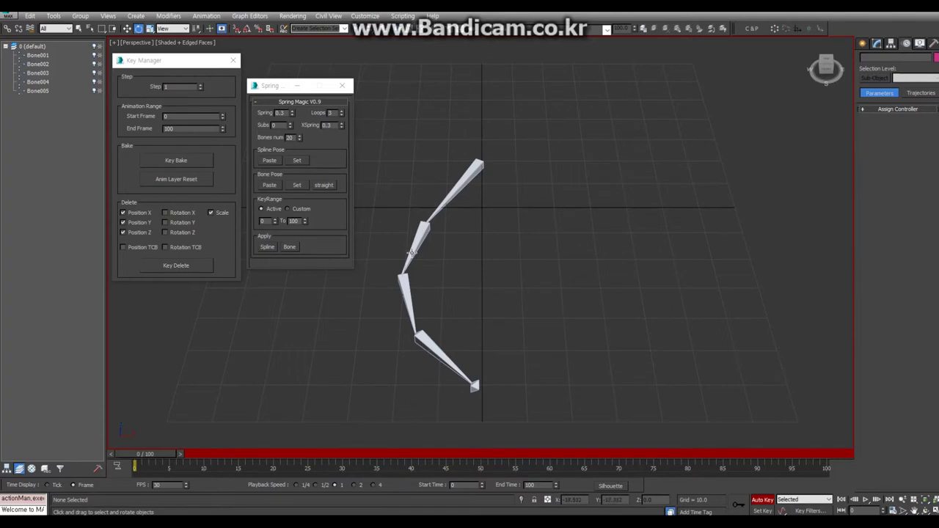
Step: Apply spring motion to the chain from Bone002 and play it back
click(412, 252)
click(289, 246)
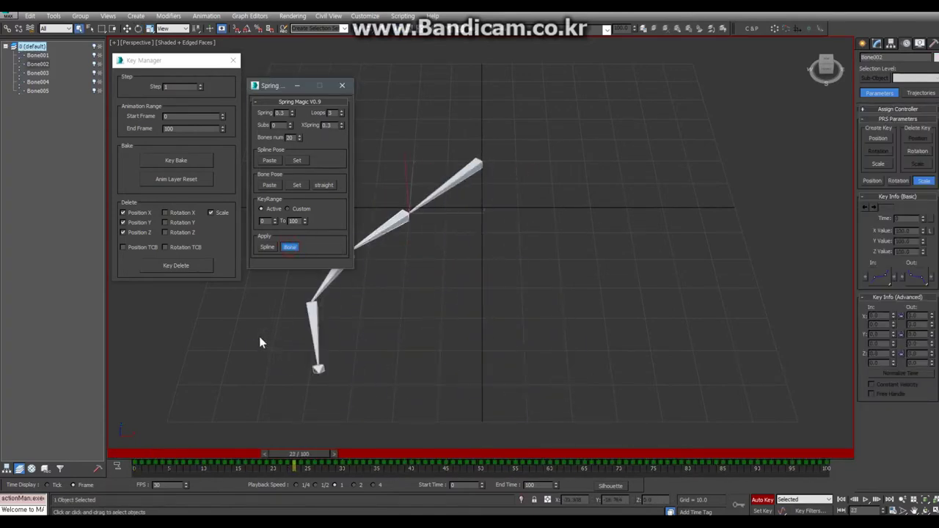
click(652, 252)
key(/)
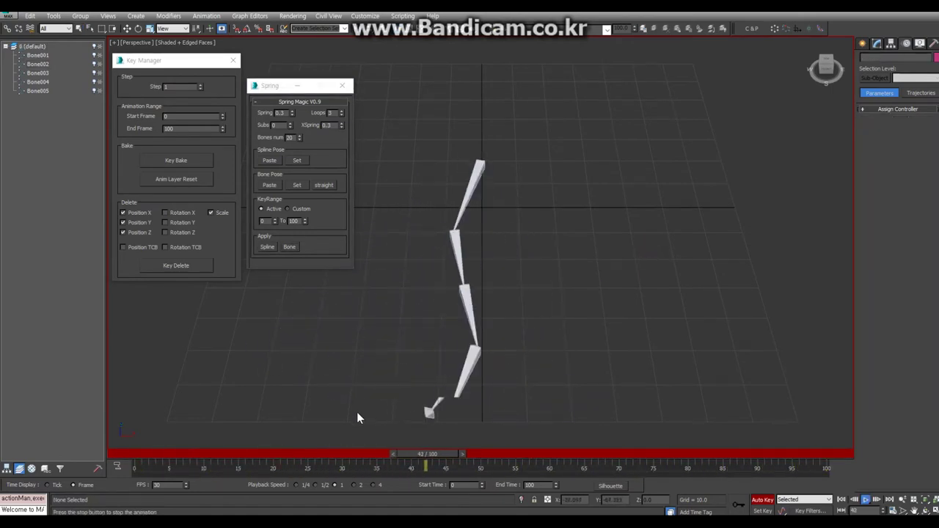
Step: Select Bone001 and bake keys on every frame with Key Bake
click(473, 172)
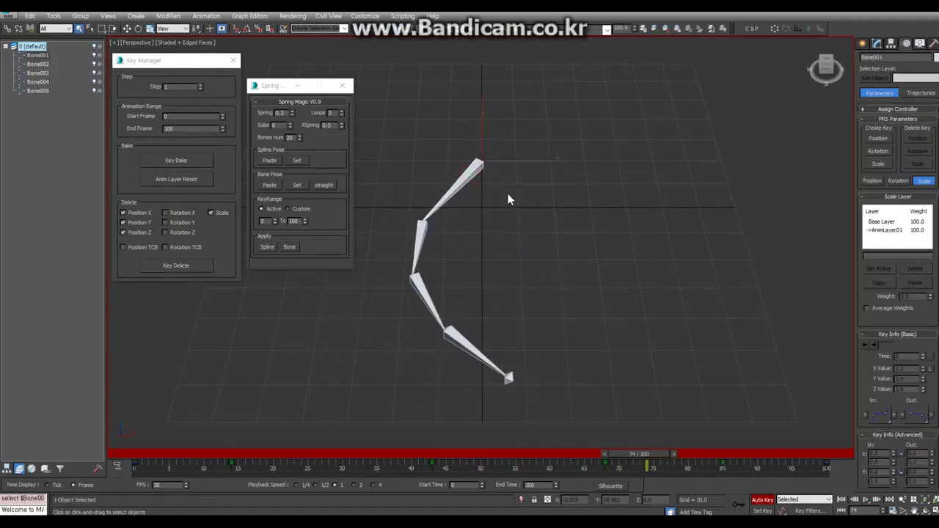
click(604, 32)
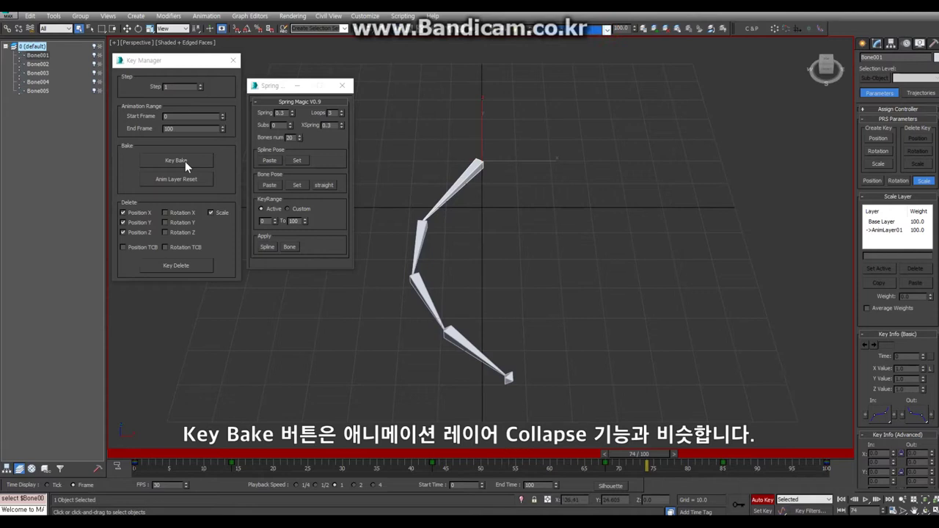
click(183, 161)
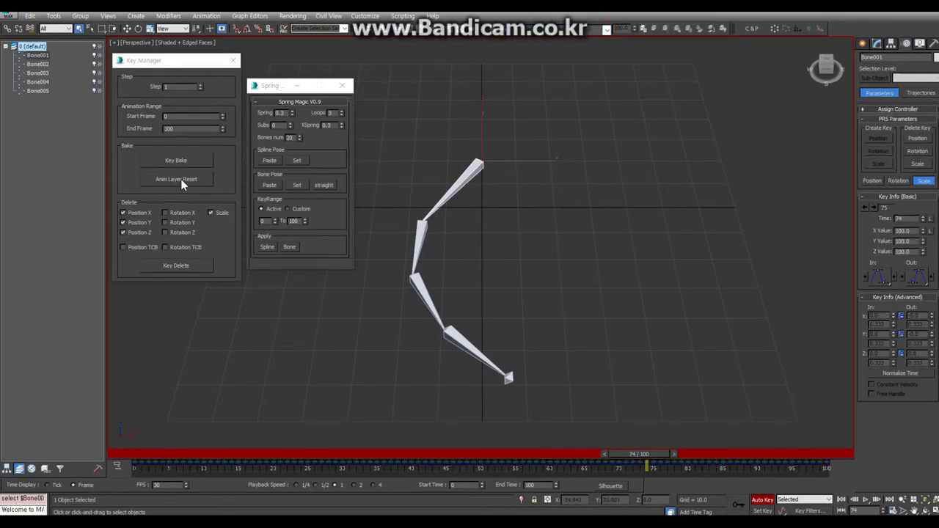
Step: Reset leftover animation layers, delete position and scale keys, and play back to check
click(180, 179)
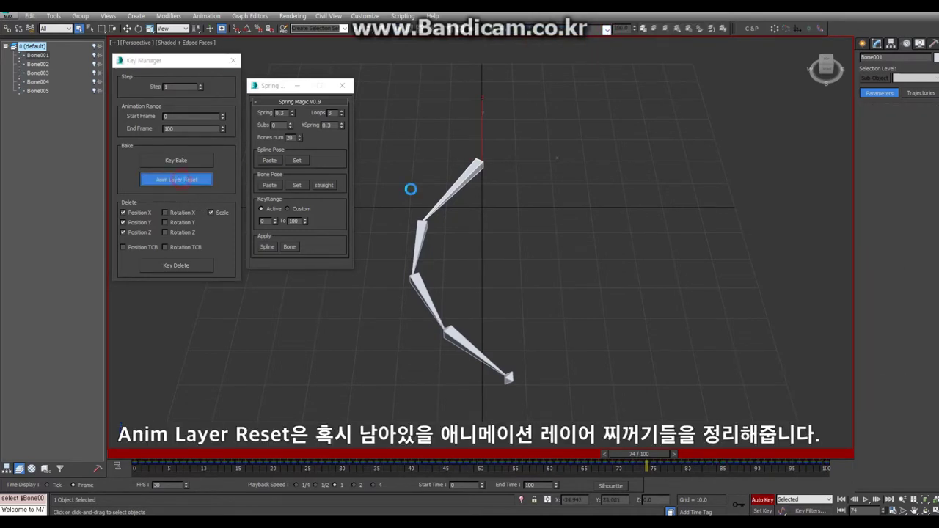
click(175, 266)
key(slash)
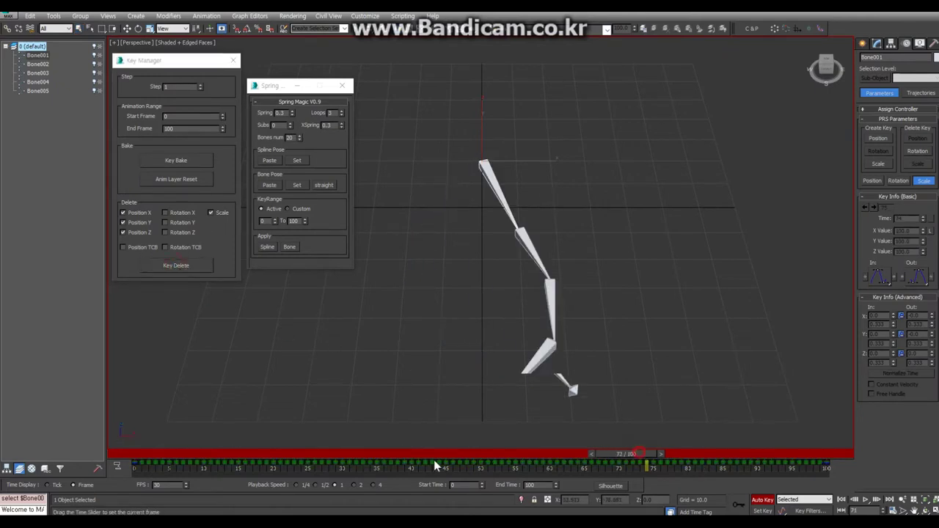
click(801, 312)
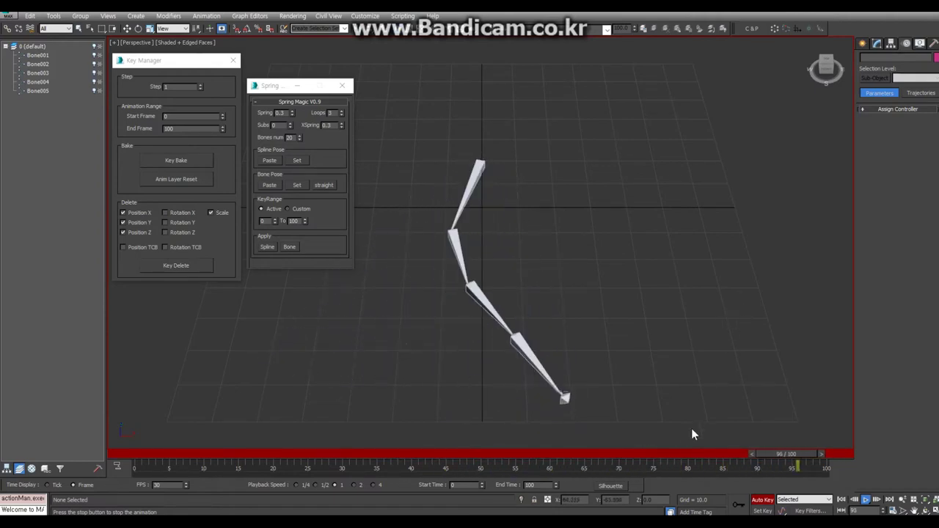
click(473, 187)
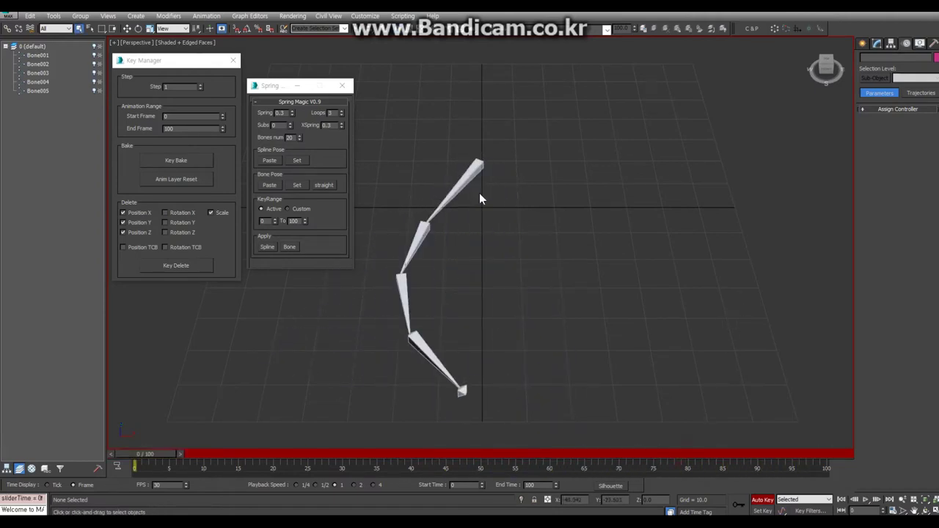
Step: Set the key step to 2 and thin out the Rotation X/Y/Z keys
click(200, 85)
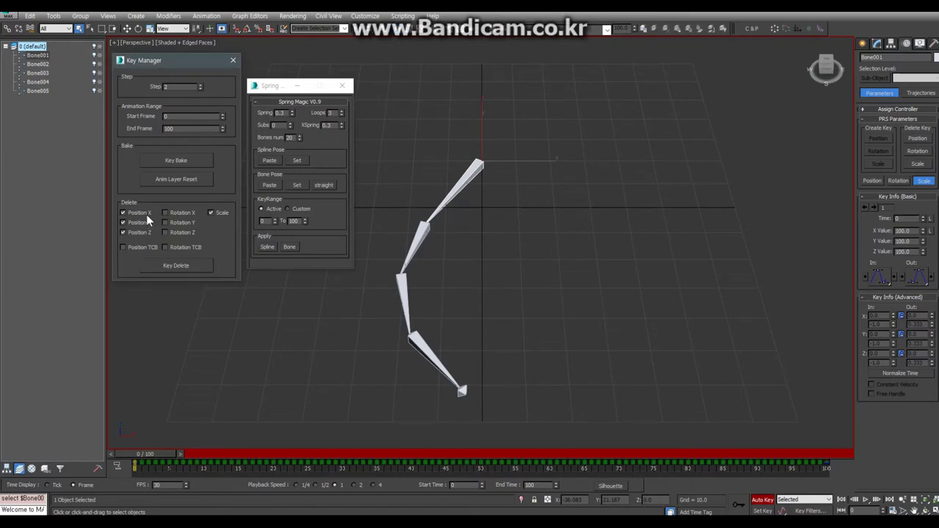
click(183, 266)
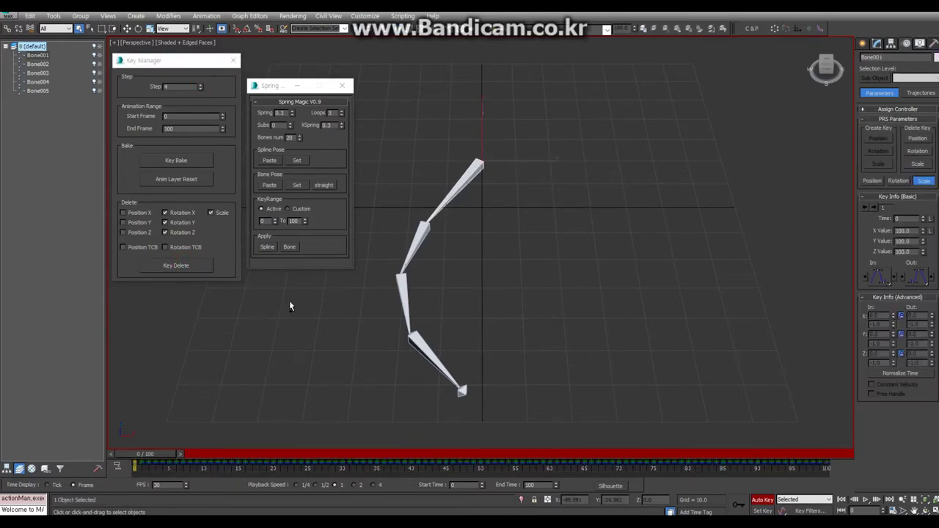
click(579, 255)
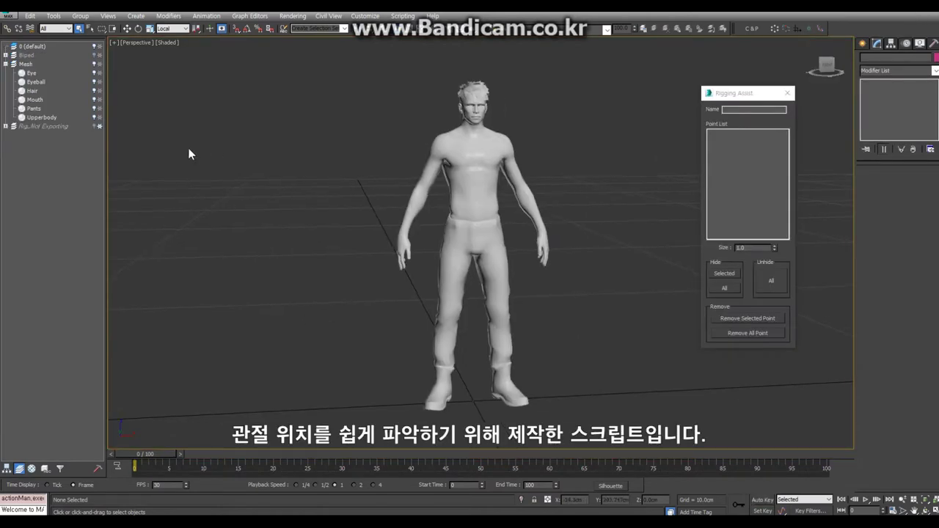
Step: Hide every character mesh except Pants and select the pants
key(F4)
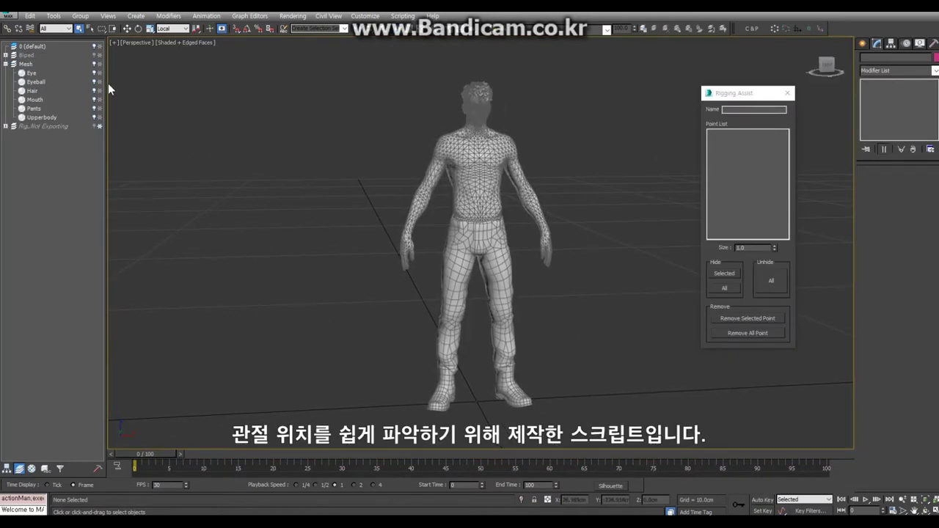
click(25, 63)
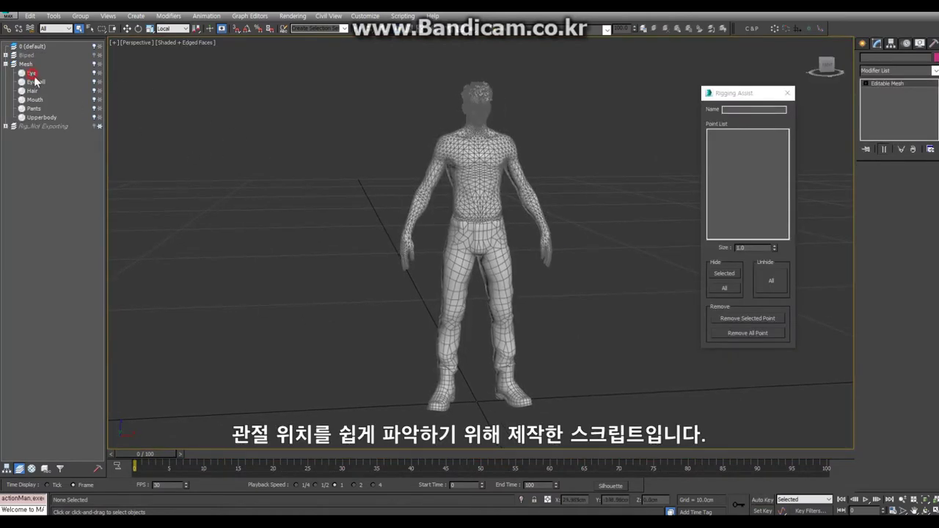
shift+click(46, 118)
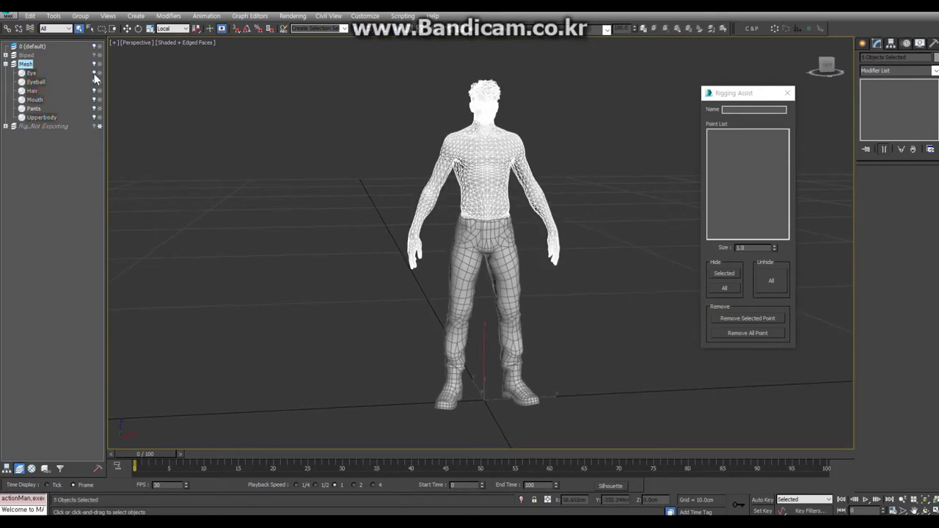
click(281, 160)
scroll(306, 159, up, 3)
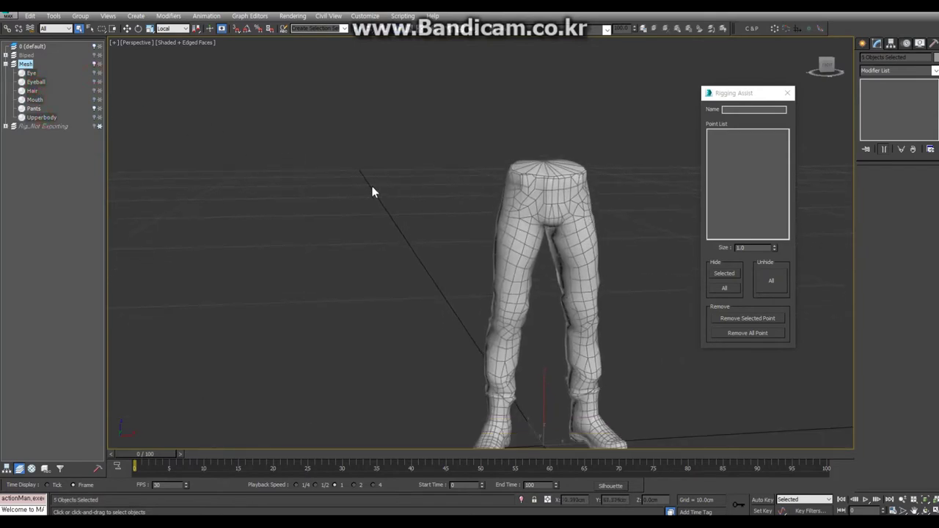
scroll(371, 186, up, 3)
click(525, 225)
middle_drag(525, 225, 382, 133)
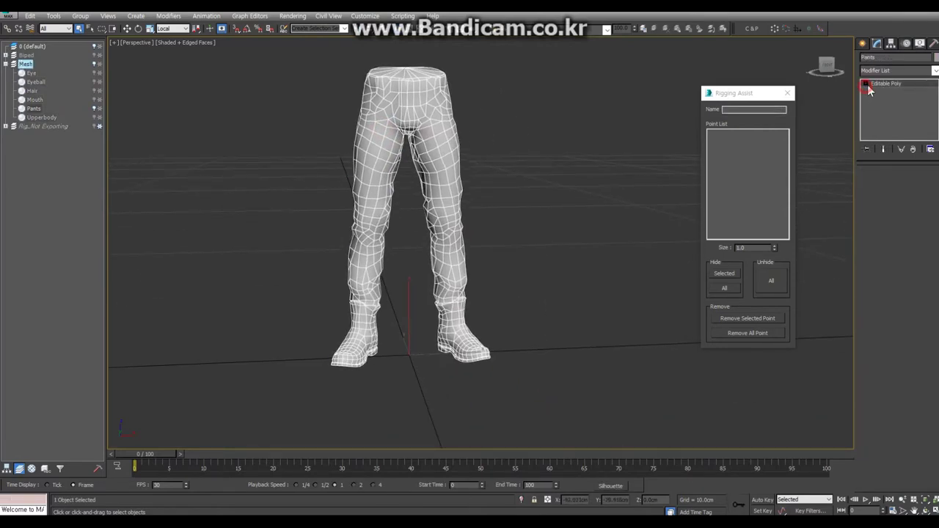
Step: In Vertex mode, select the vertices around the right hip in Front view
click(868, 84)
click(868, 84)
key(f)
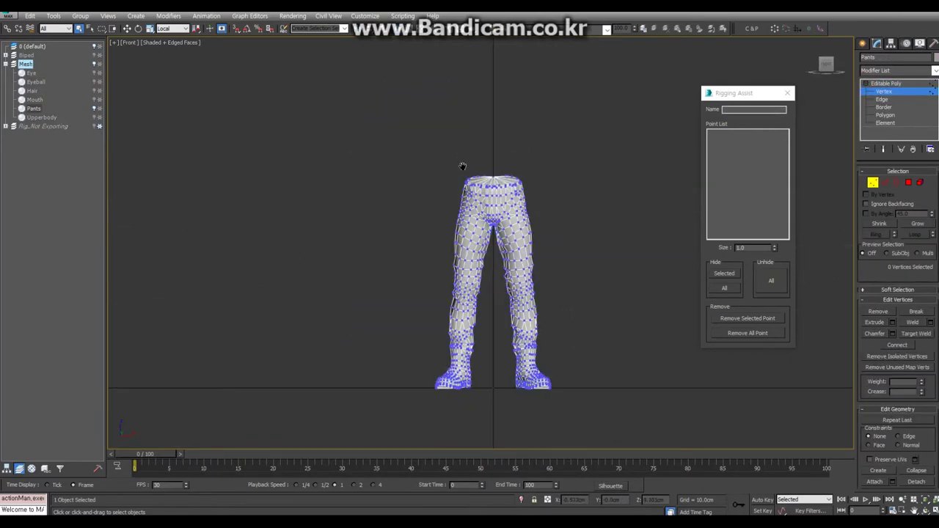
scroll(478, 199, up, 3)
scroll(492, 205, up, 2)
key(F3)
scroll(444, 224, down, 1)
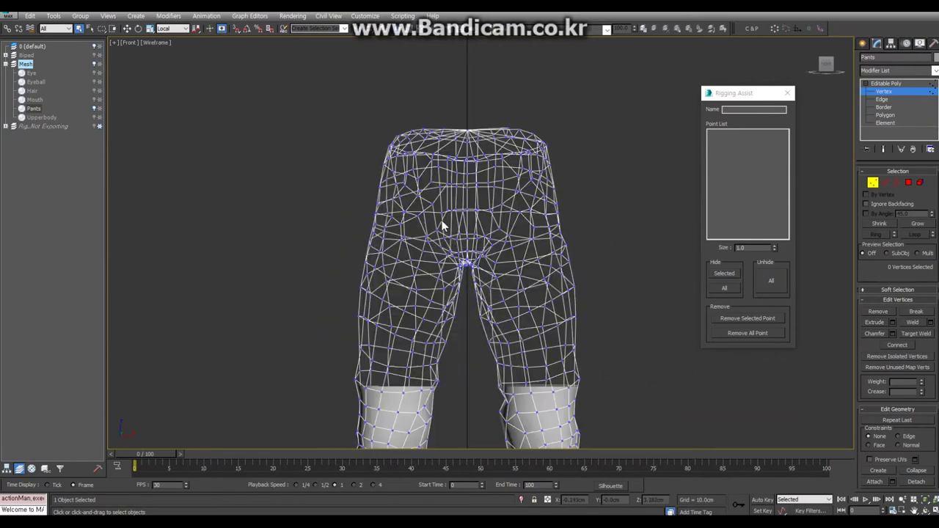
mouse_move(327, 293)
mouse_down()
mouse_move(358, 340)
mouse_move(470, 354)
mouse_move(377, 342)
mouse_move(326, 300)
mouse_move(488, 275)
mouse_up()
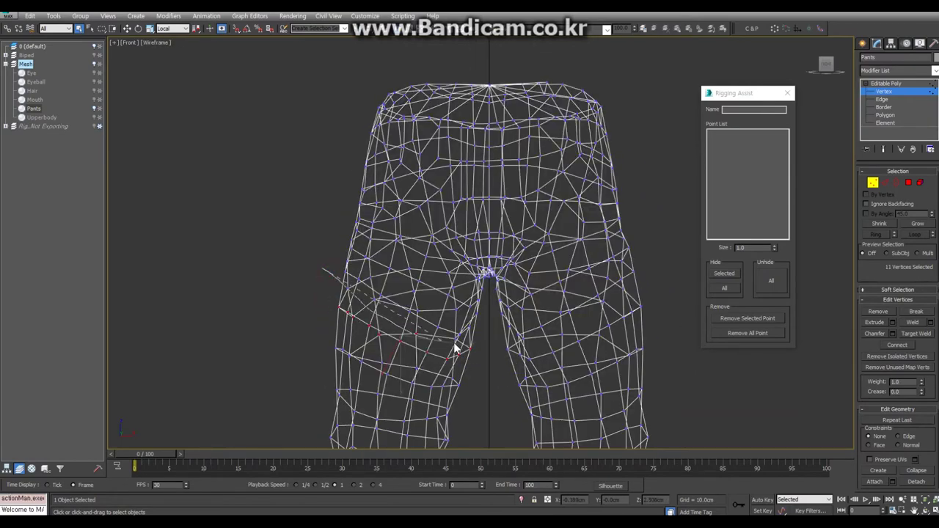
key(F3)
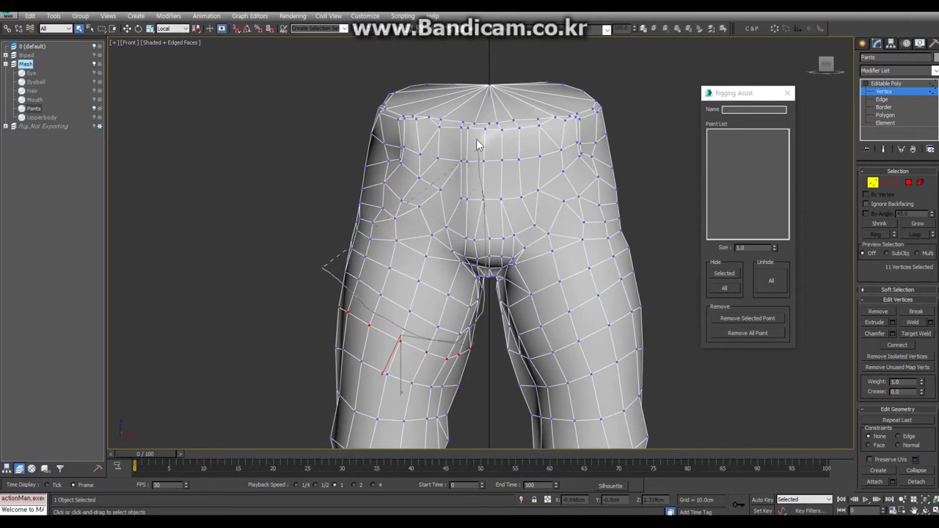
drag(303, 224, 434, 184)
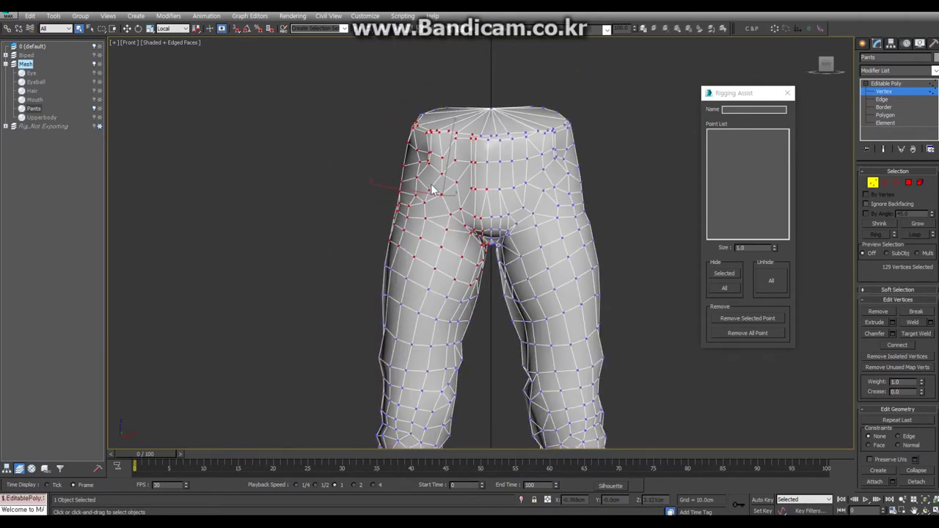
Step: Check the hip selection from behind, drop a stray vertex, and return to Front view
key(p)
mouse_move(444, 185)
alt+middle_down()
mouse_move(553, 209)
mouse_move(541, 158)
alt+middle_up()
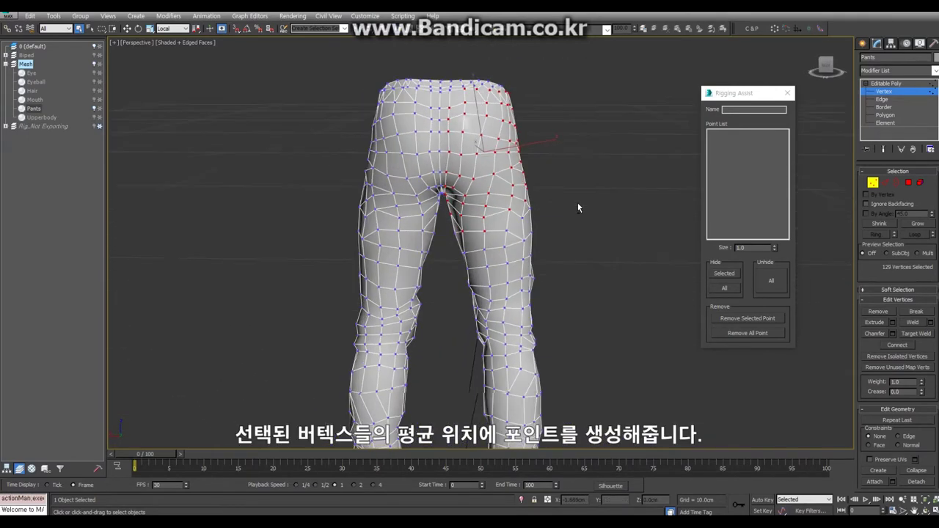
scroll(541, 157, up, 3)
key(F3)
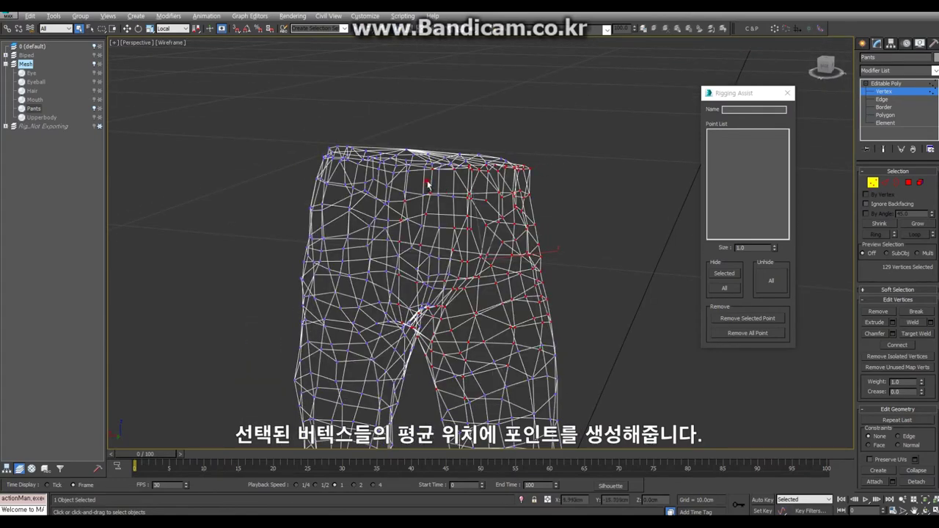
key(F3)
scroll(457, 205, down, 5)
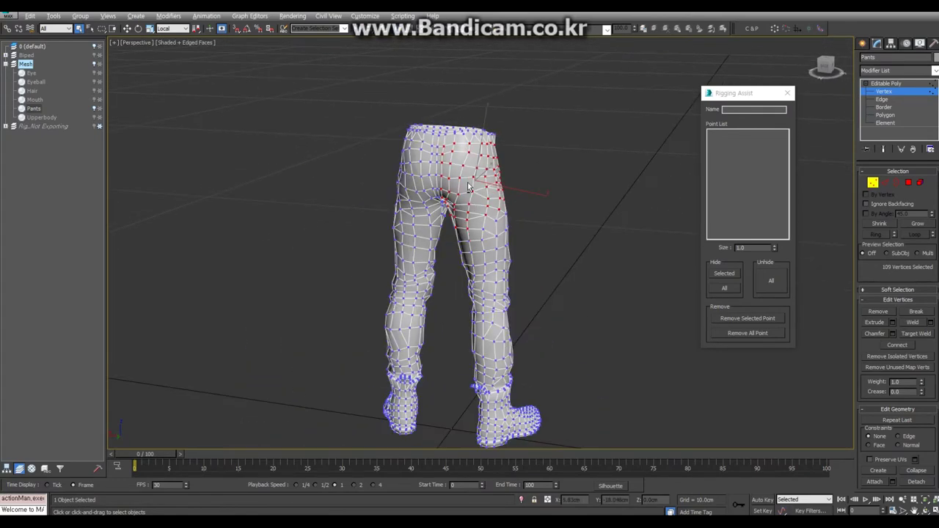
mouse_move(457, 205)
alt+middle_down()
mouse_move(528, 208)
mouse_move(501, 239)
mouse_move(419, 256)
mouse_move(522, 166)
alt+middle_up()
scroll(528, 209, up, 5)
alt+click(499, 241)
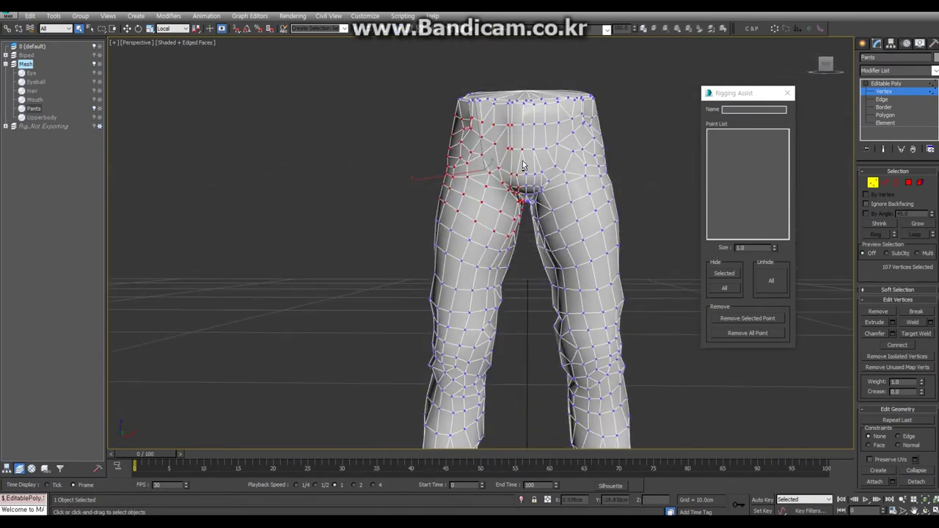
mouse_move(497, 217)
alt+middle_down()
mouse_move(575, 240)
mouse_move(638, 241)
mouse_move(582, 247)
mouse_move(655, 222)
mouse_move(447, 218)
mouse_move(506, 215)
alt+middle_up()
key(f)
scroll(505, 215, up, 2)
scroll(503, 216, up, 2)
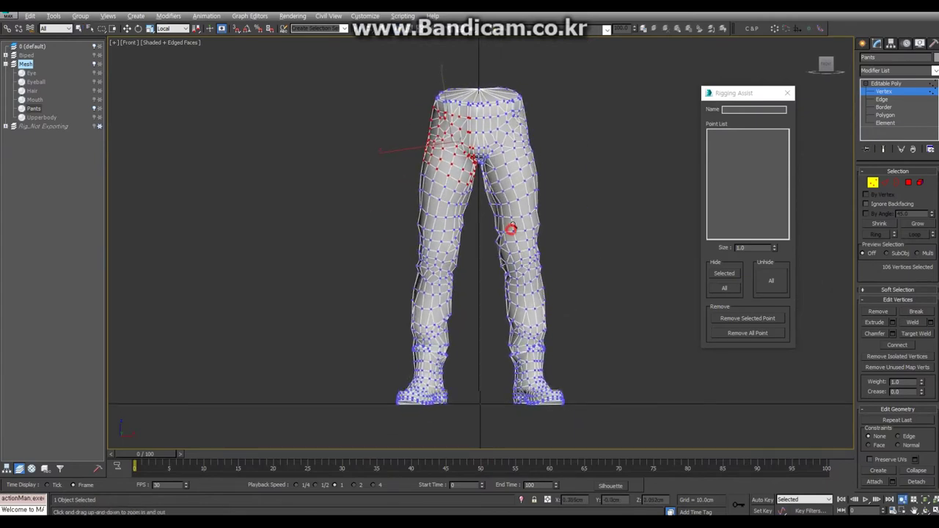
scroll(503, 222, up, 1)
Step: Create the Thigh point in Rigging Assist from the selected hip vertices
click(743, 108)
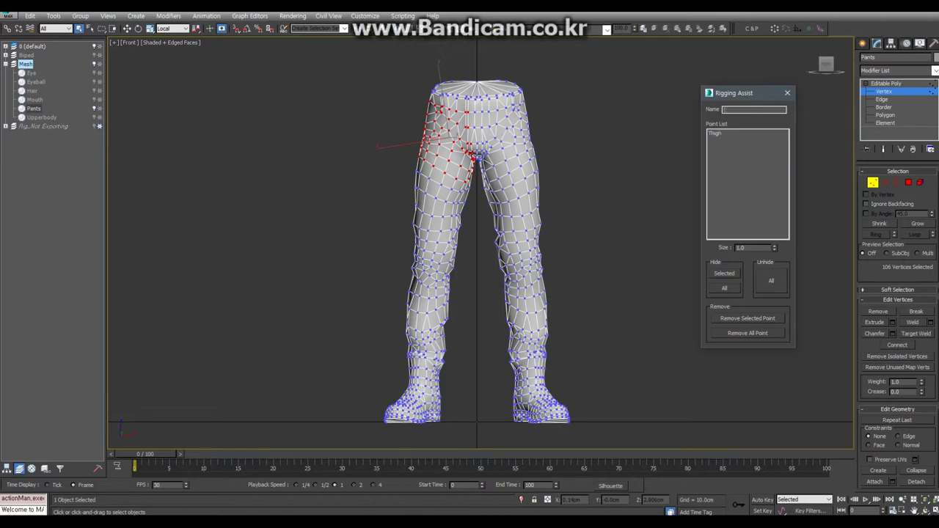
scroll(547, 212, up, 2)
scroll(463, 206, up, 1)
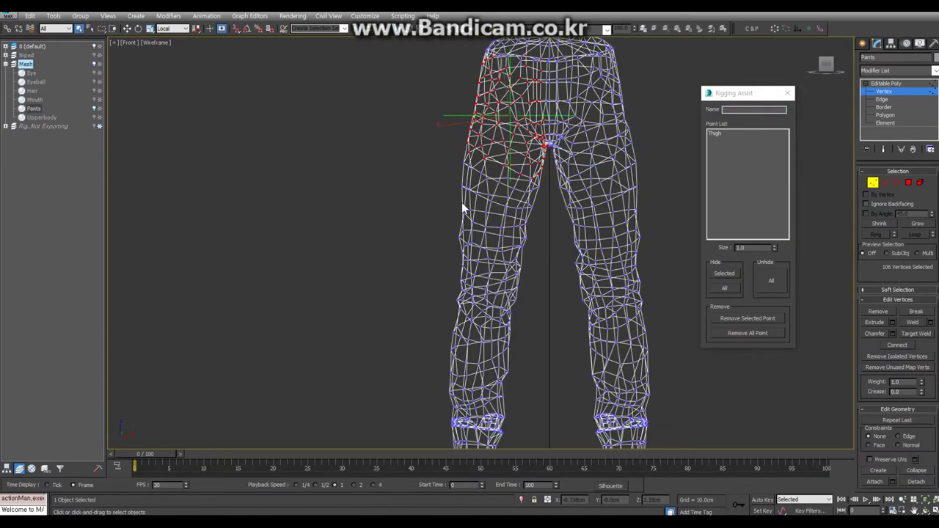
scroll(506, 207, down, 4)
scroll(506, 207, up, 2)
scroll(503, 215, up, 2)
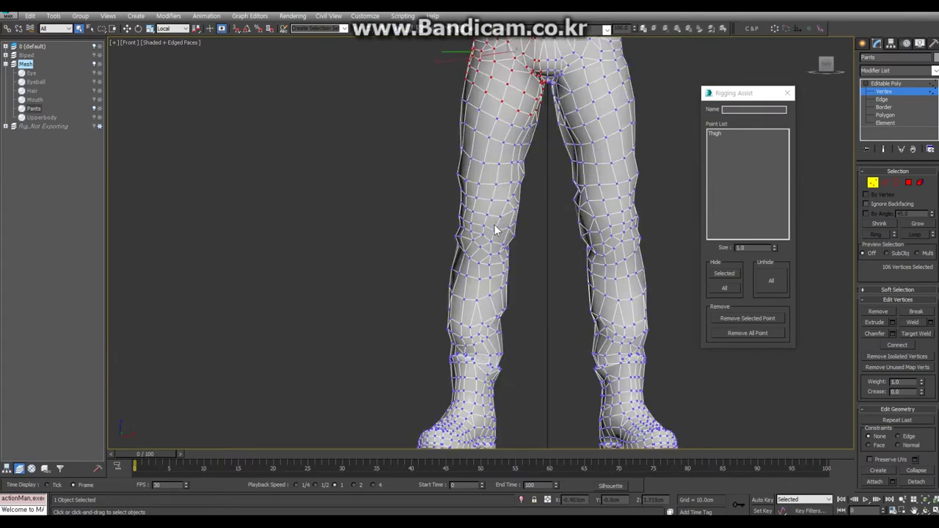
Step: Select the vertices around the right knee, removing one stray vertex
key(F3)
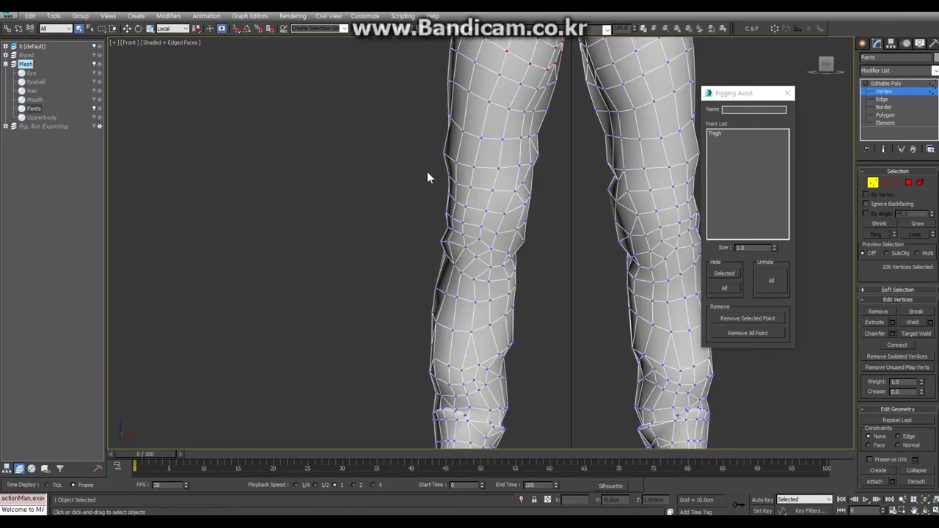
drag(434, 174, 544, 273)
scroll(397, 194, down, 4)
key(p)
mouse_move(470, 198)
alt+middle_down()
mouse_move(572, 207)
mouse_move(457, 274)
alt+middle_up()
key(F3)
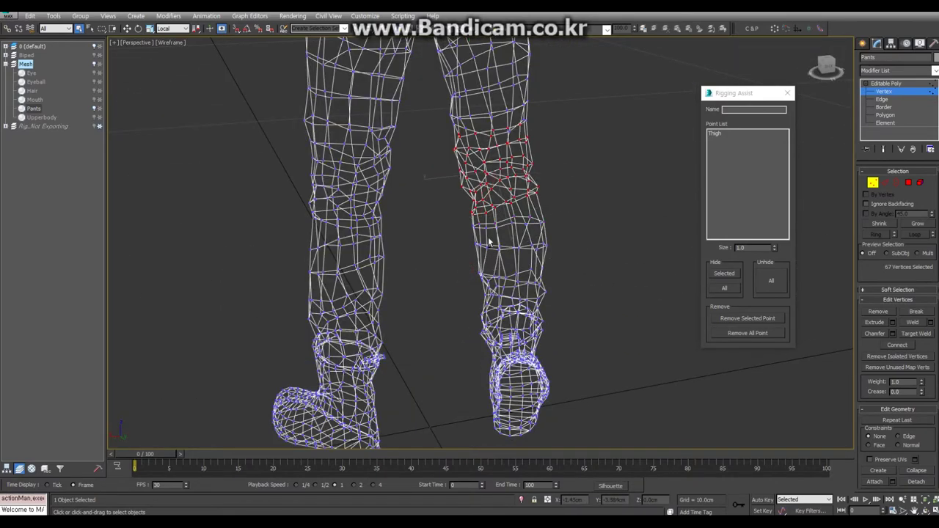
key(F3)
mouse_move(484, 239)
alt+middle_down()
mouse_move(478, 189)
mouse_move(465, 187)
mouse_move(448, 210)
mouse_move(536, 219)
mouse_move(578, 250)
mouse_move(474, 304)
mouse_move(494, 308)
mouse_move(513, 267)
alt+middle_up()
alt+click(482, 161)
Step: Create the Knee point in Rigging Assist from the knee vertices
click(753, 110)
scroll(578, 250, up, 2)
scroll(575, 256, up, 2)
key(F3)
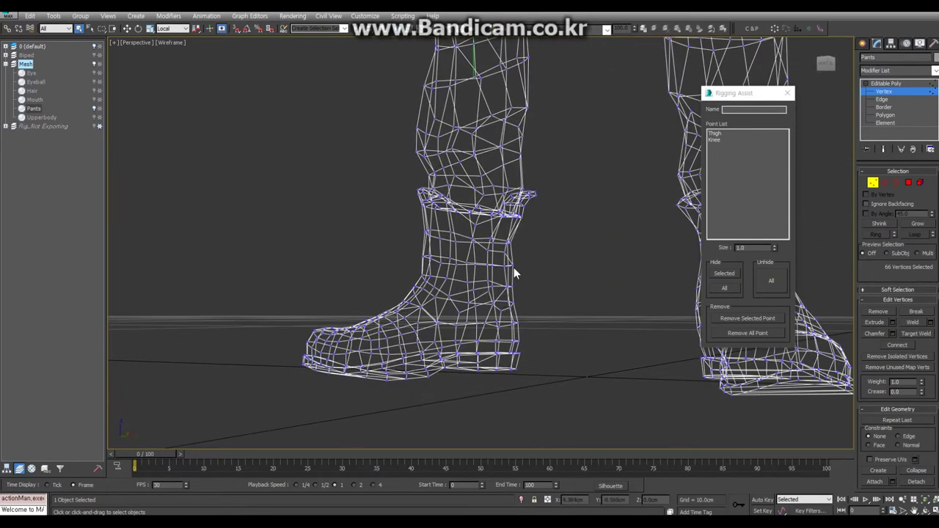
Step: Create Ankle and Heel points from vertices on the right boot
click(517, 260)
mouse_move(508, 285)
alt+middle_down()
mouse_move(533, 282)
mouse_move(501, 270)
alt+middle_up()
key(F3)
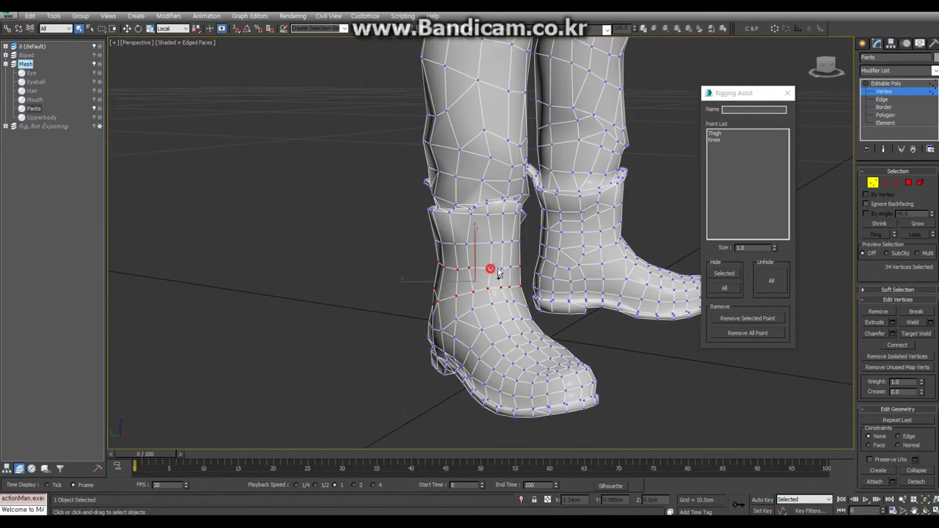
mouse_move(485, 304)
alt+middle_down()
mouse_move(544, 327)
mouse_move(503, 318)
mouse_move(509, 325)
mouse_move(573, 323)
mouse_move(402, 314)
alt+middle_up()
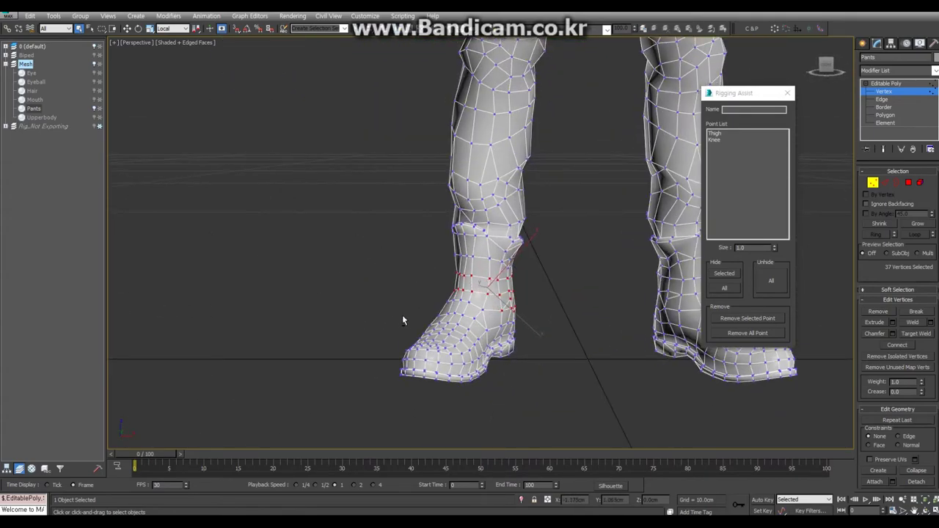
click(767, 109)
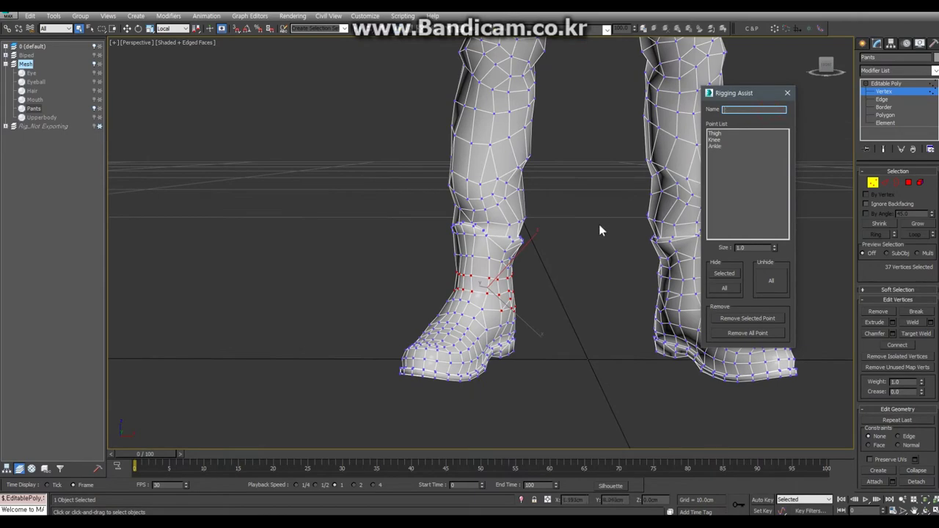
mouse_move(599, 230)
alt+middle_down()
mouse_move(531, 229)
mouse_move(555, 301)
mouse_move(490, 334)
mouse_move(733, 175)
alt+middle_up()
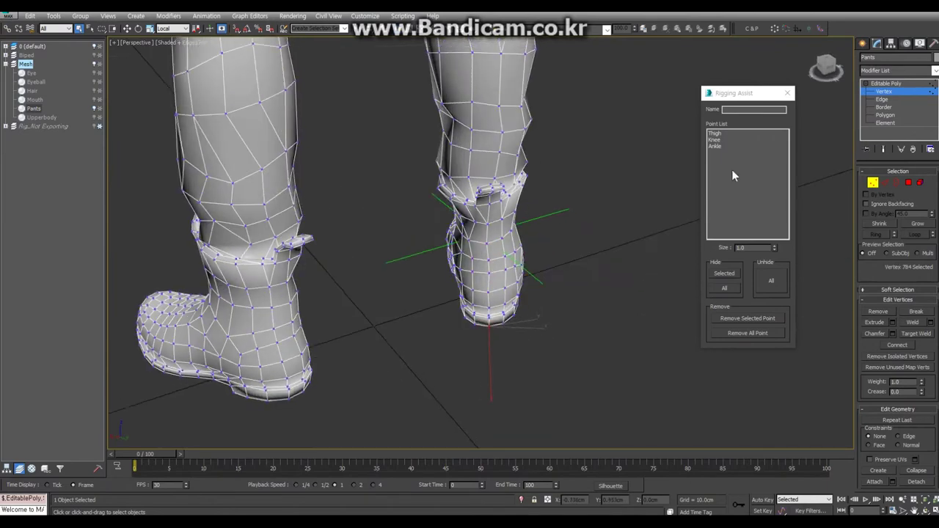
click(746, 110)
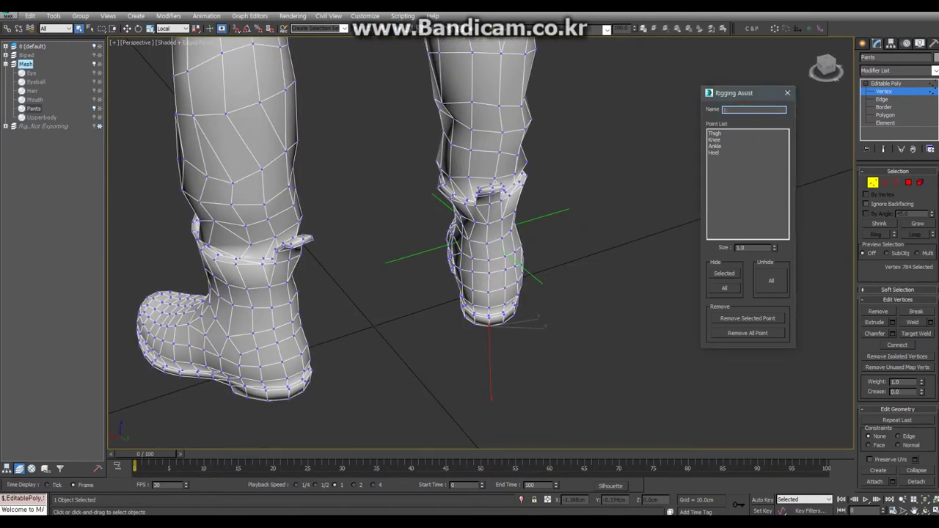
Step: Select the two vertices at the right boot's toe and create the Toe Tip point
alt+middle_drag(574, 292, 503, 391)
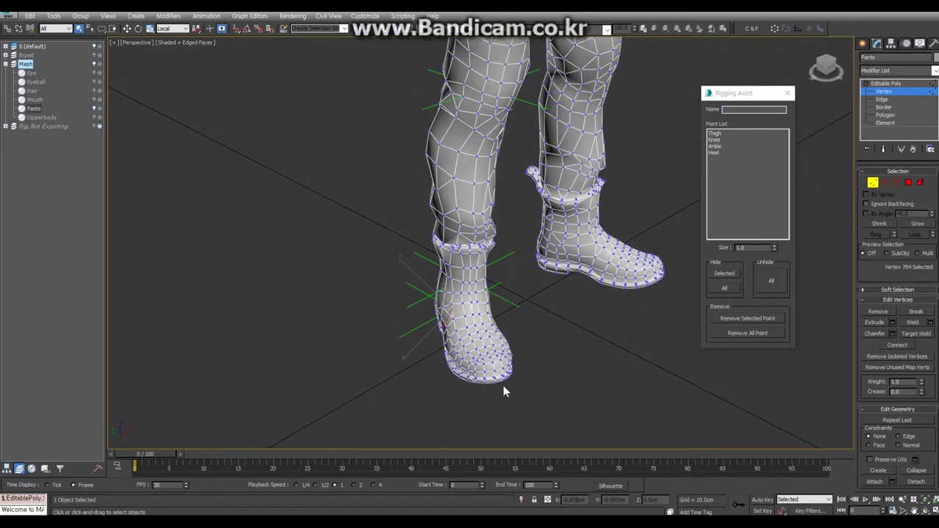
click(493, 385)
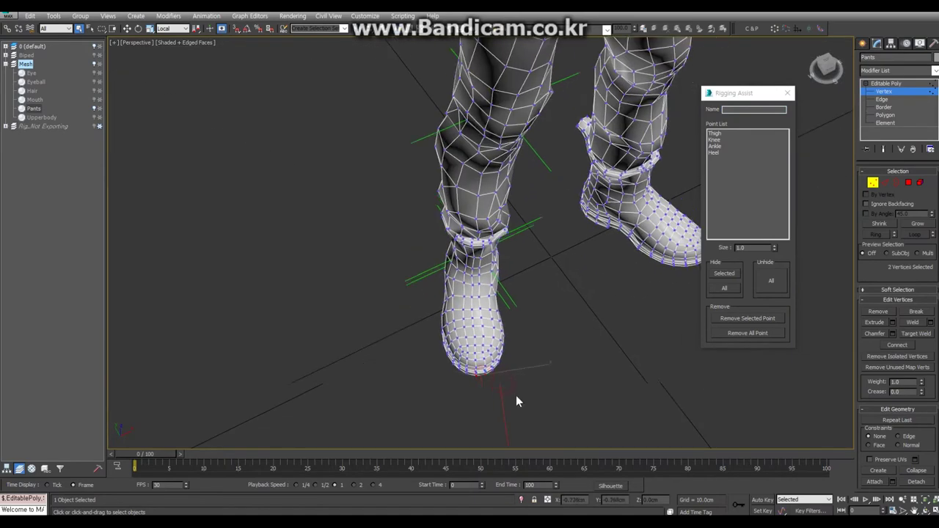
mouse_move(485, 409)
alt+middle_down()
mouse_move(574, 332)
mouse_move(523, 320)
alt+middle_up()
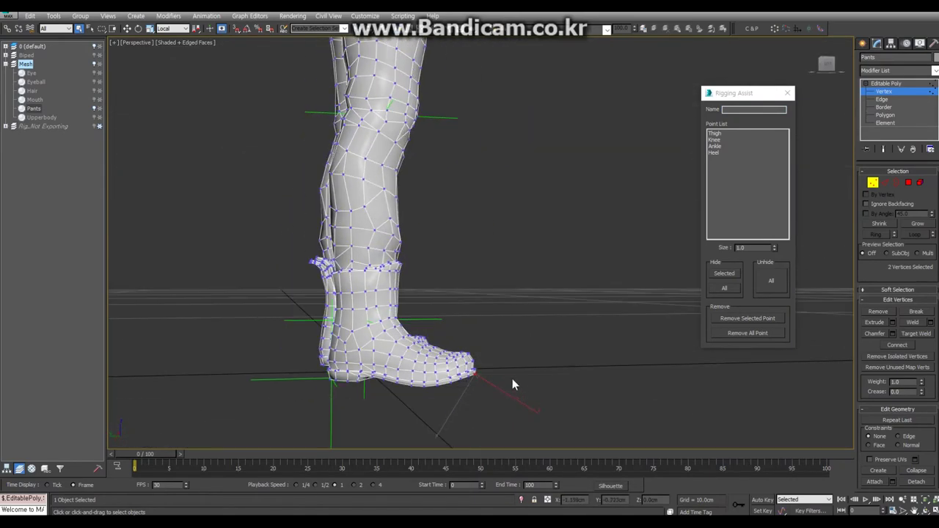
key(l)
scroll(470, 239, up, 5)
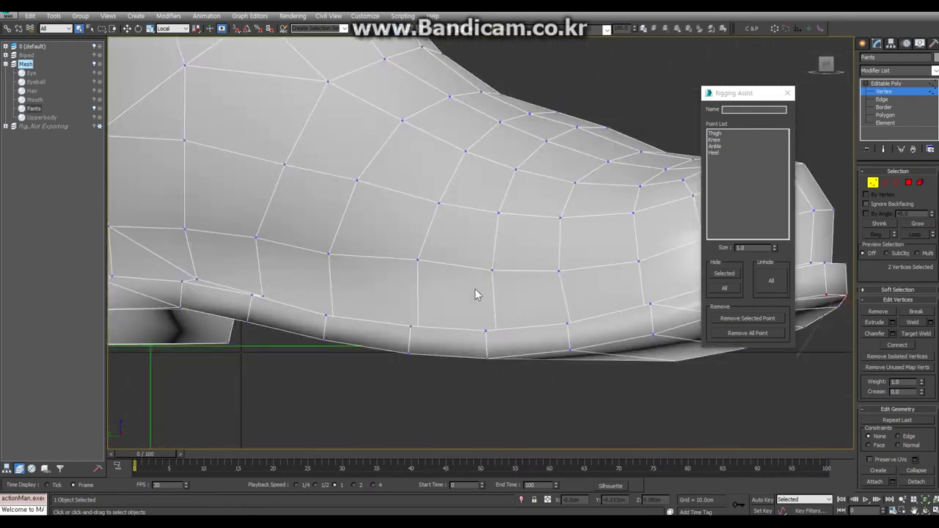
scroll(481, 302, down, 3)
scroll(481, 303, up, 3)
scroll(481, 303, down, 2)
scroll(481, 303, up, 1)
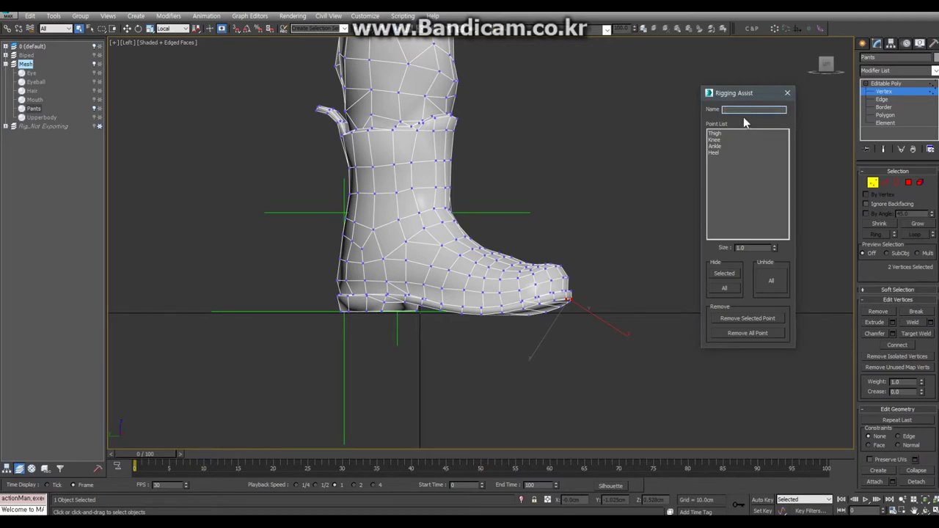
text(Toe)
scroll(530, 226, down, 3)
mouse_move(530, 227)
alt+middle_down()
mouse_move(541, 251)
mouse_move(454, 296)
mouse_move(562, 283)
mouse_move(685, 289)
mouse_move(545, 303)
alt+middle_up()
scroll(561, 283, up, 3)
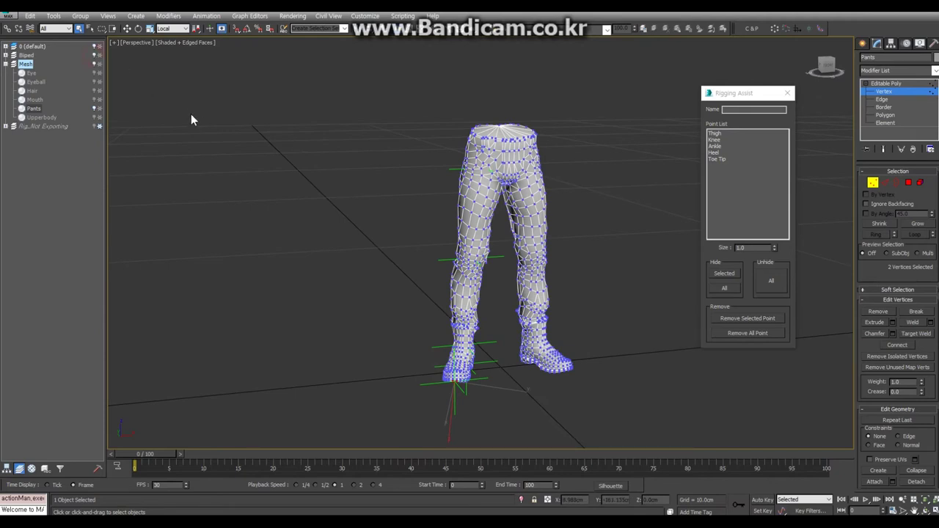
Step: Clear the vertex selection on the pants and switch the viewport to wireframe
click(622, 195)
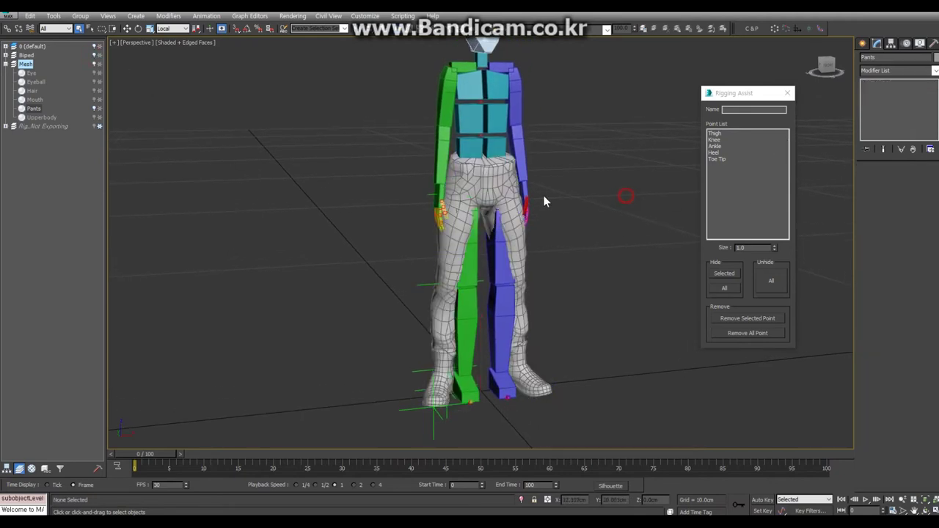
key(F3)
right_click(471, 195)
click(341, 214)
scroll(445, 178, up, 3)
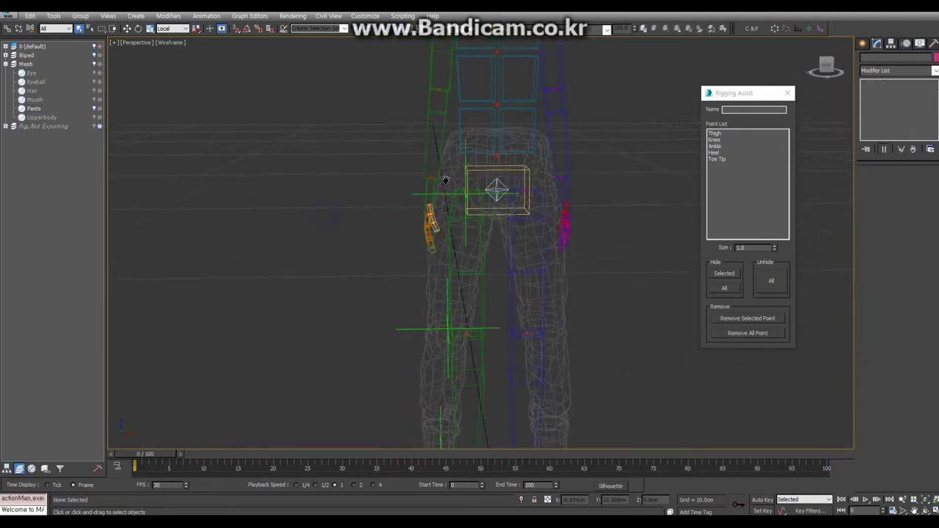
scroll(455, 176, up, 3)
Step: Select the biped's centre of mass, open its Motion settings, and frame the legs in Front view
click(534, 208)
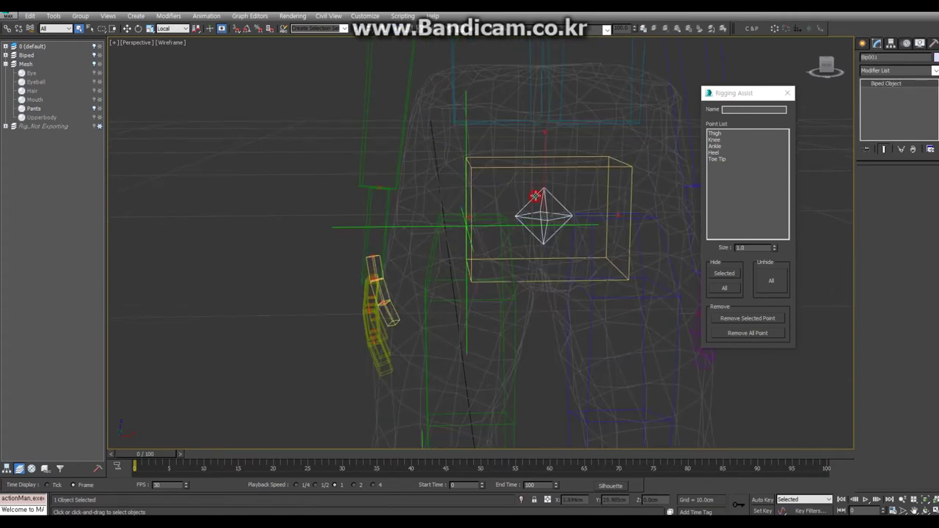
right_click(534, 206)
key(f)
click(906, 44)
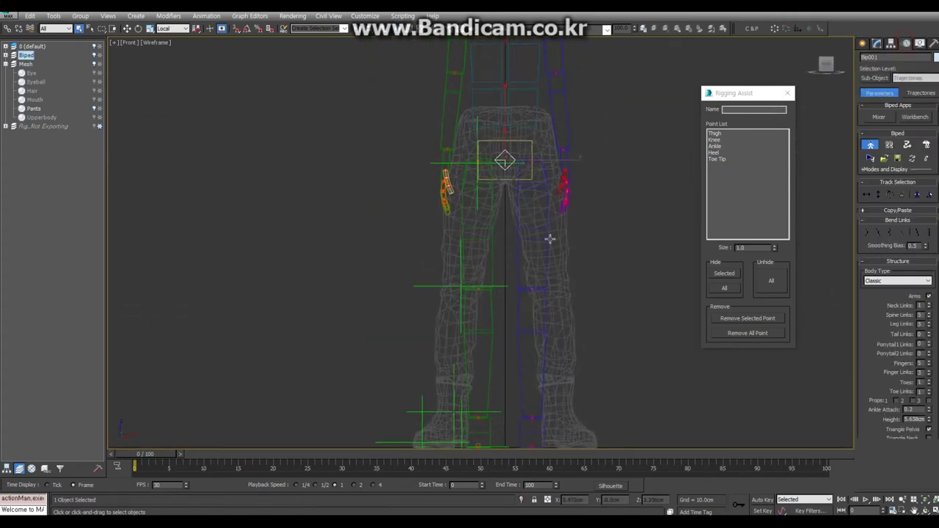
middle_drag(515, 251, 514, 269)
scroll(519, 248, up, 3)
scroll(518, 220, up, 1)
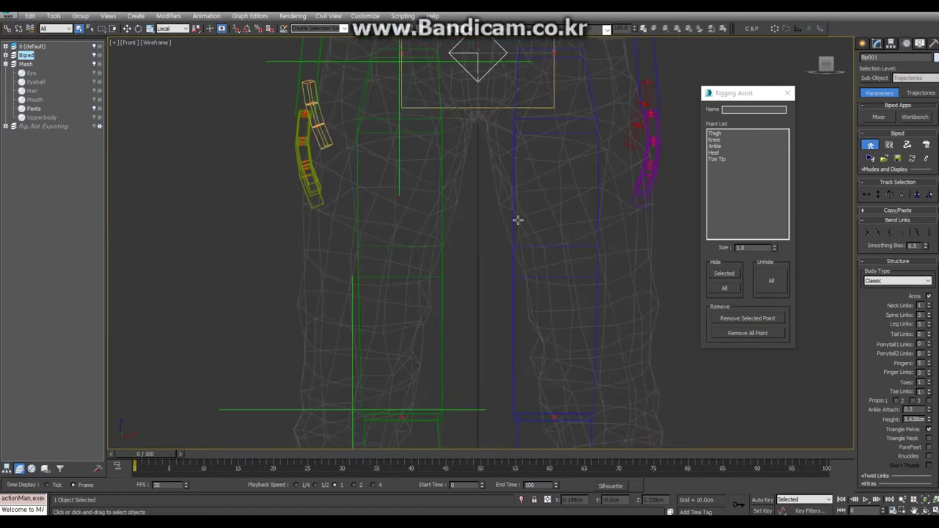
middle_drag(518, 218, 528, 329)
scroll(530, 281, up, 1)
scroll(513, 271, up, 2)
Step: Lower the biped's Height to 5.588 to fit the mesh
scroll(538, 279, up, 1)
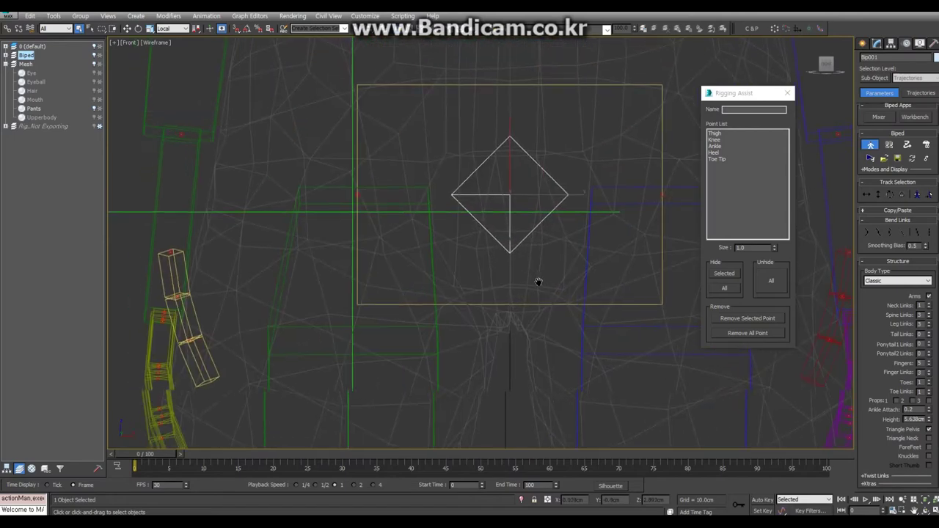
scroll(678, 287, down, 1)
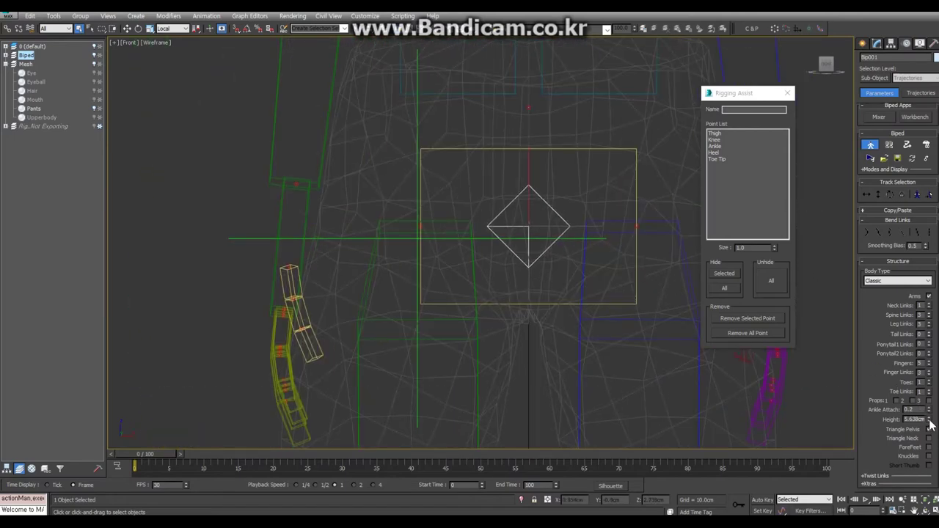
drag(930, 423, 931, 420)
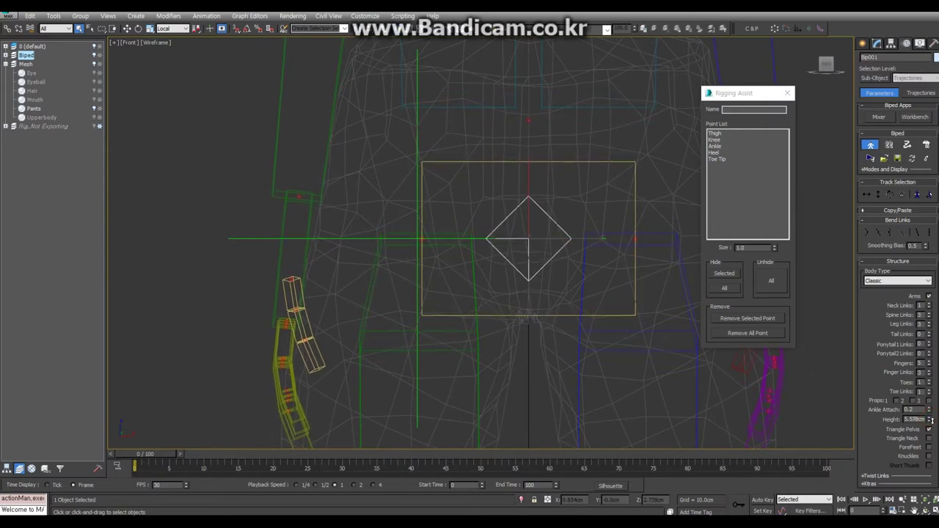
Step: Set the pelvis Z scale to 105 in the Scale type-in to widen the hips
click(451, 161)
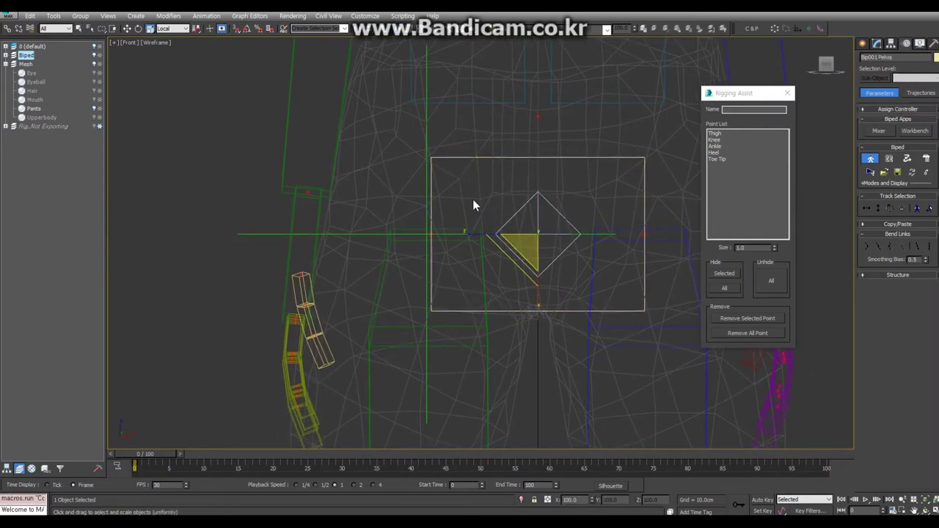
right_click(584, 250)
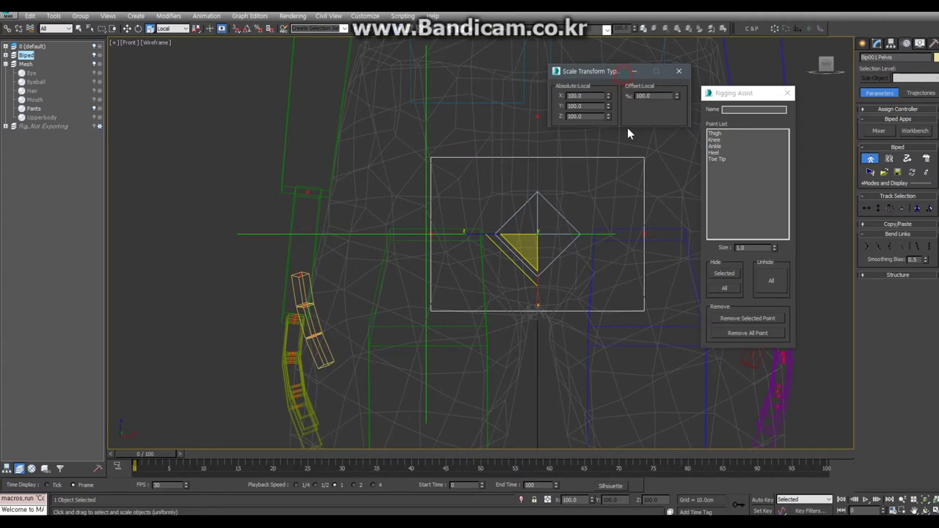
mouse_move(609, 93)
mouse_down()
mouse_move(608, 112)
mouse_move(613, 21)
mouse_up()
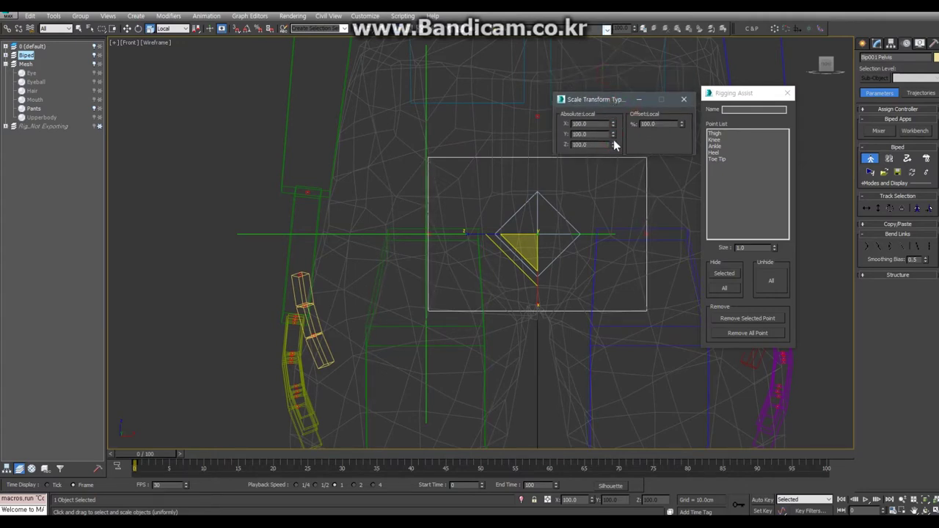
drag(613, 145, 614, 135)
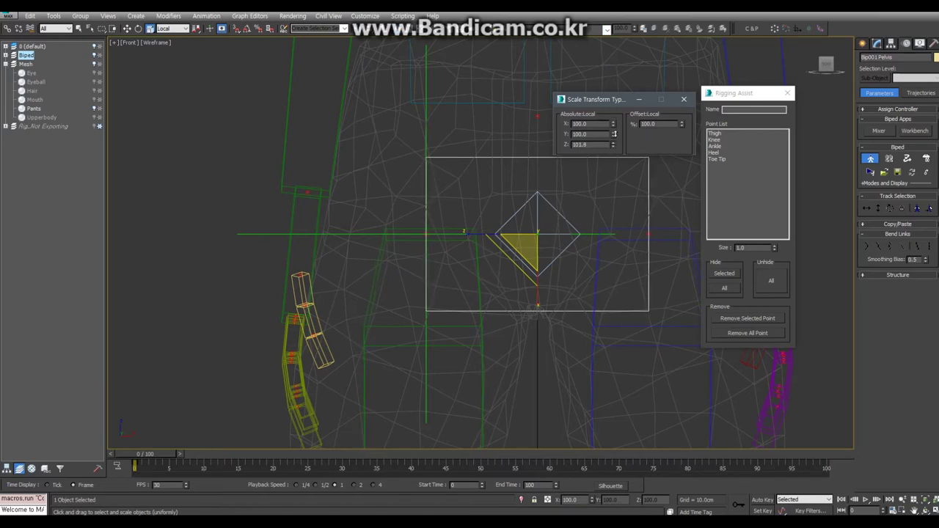
scroll(529, 236, down, 3)
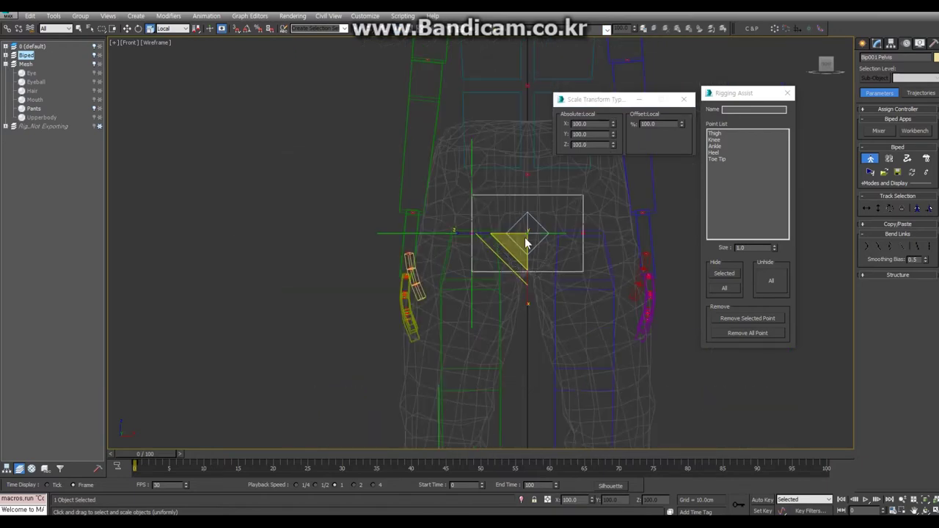
mouse_move(528, 243)
alt+middle_down()
mouse_move(480, 212)
mouse_move(608, 220)
mouse_move(572, 192)
alt+middle_up()
Step: Rotate the right upper arm outward to horizontal, then select the left upper arm
click(480, 136)
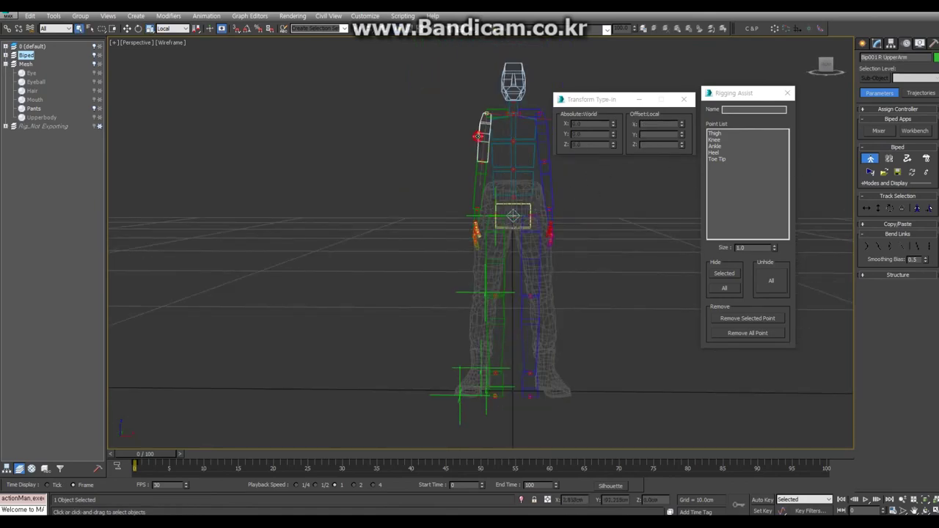
key(e)
mouse_move(469, 167)
mouse_down()
mouse_move(420, 186)
mouse_move(382, 177)
mouse_up()
click(541, 138)
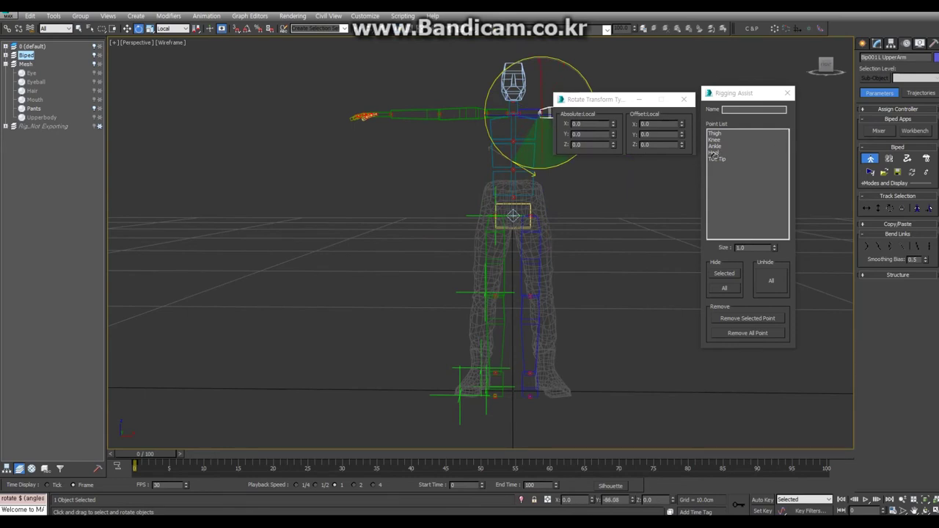
key(q)
key(l)
Step: Move the biped's centre of mass to line up with the thigh
scroll(482, 237, down, 3)
scroll(478, 276, up, 4)
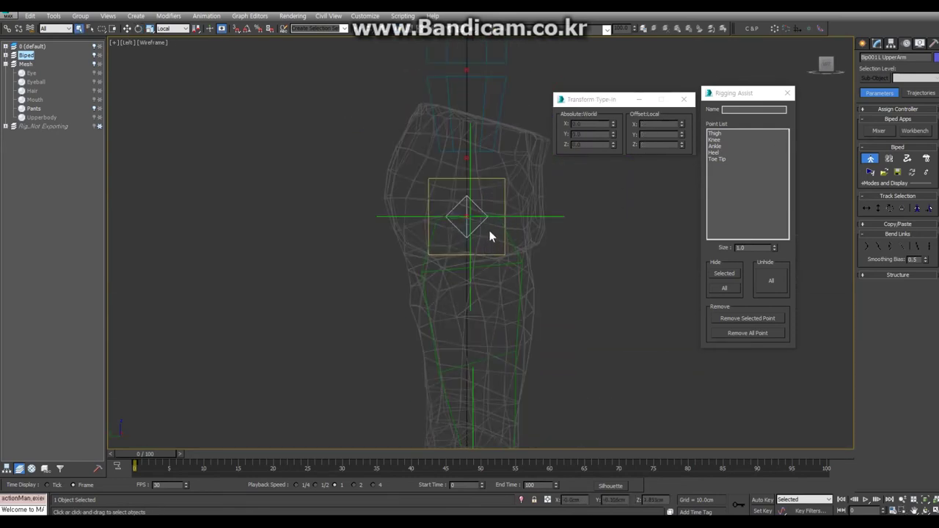
scroll(489, 236, up, 3)
click(467, 209)
key(w)
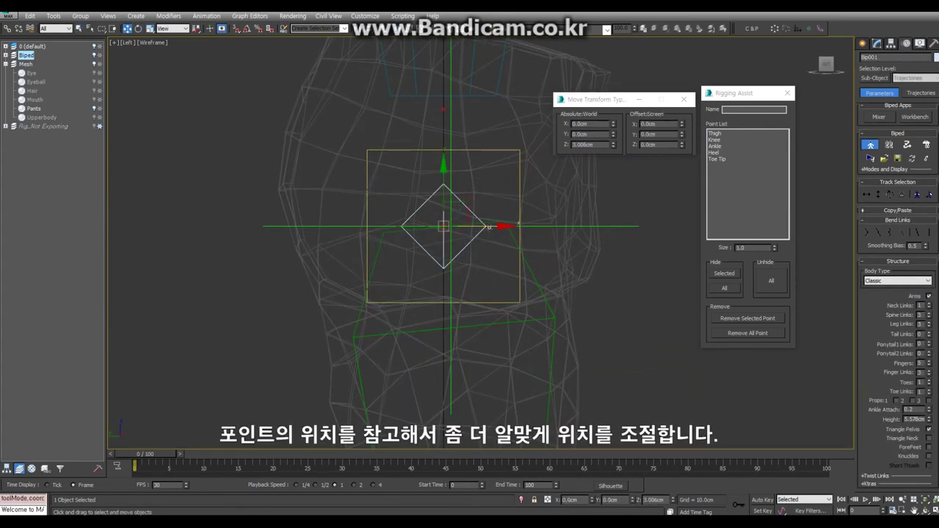
drag(489, 227, 496, 229)
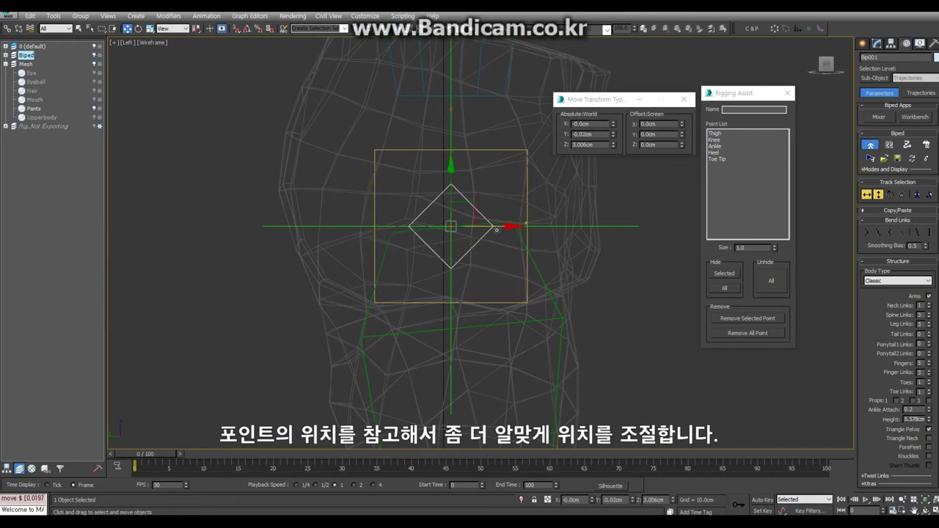
scroll(497, 235, down, 3)
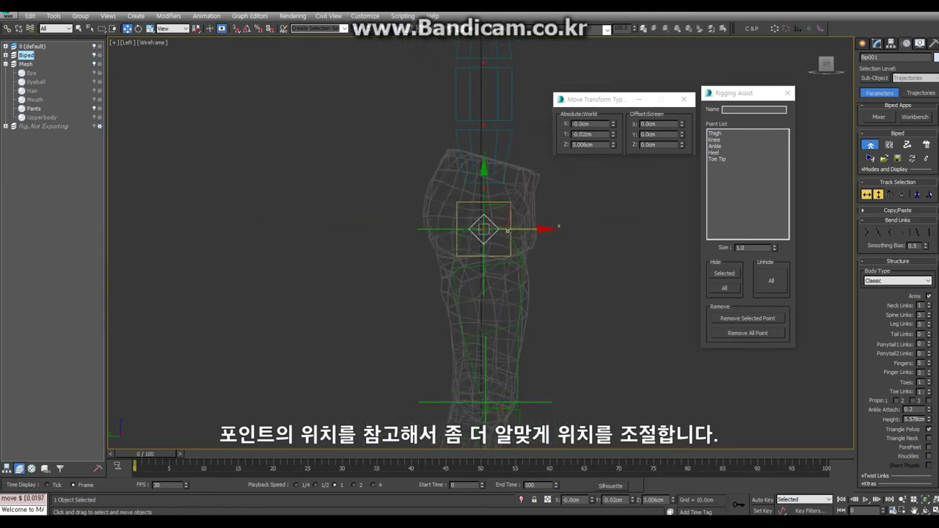
scroll(507, 231, up, 2)
Step: Fine-tune the biped's height to 5.738, checking the hips in front and side views
key(f)
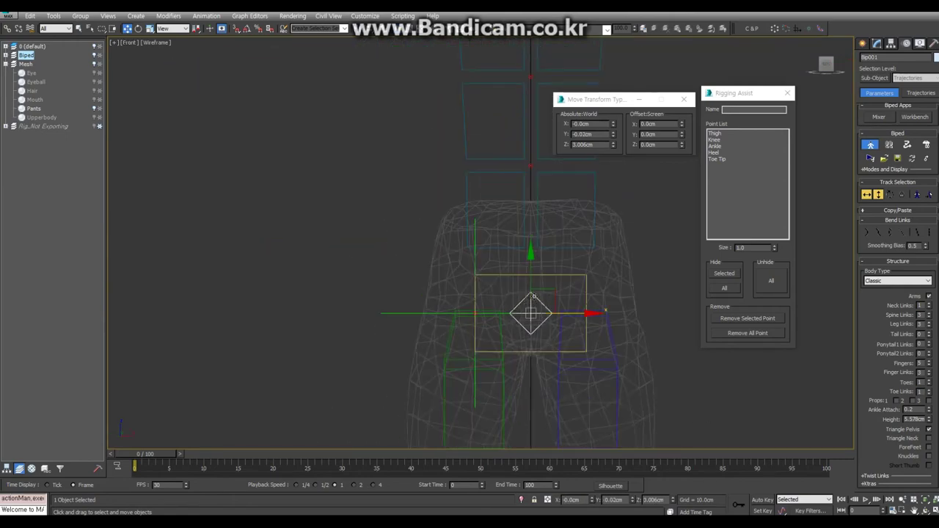
middle_drag(533, 296, 495, 211)
scroll(460, 274, down, 2)
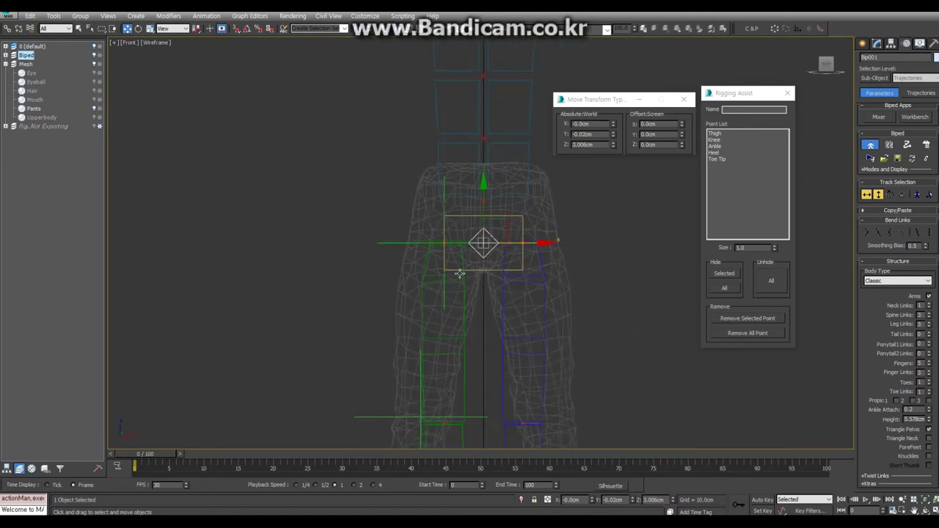
key(l)
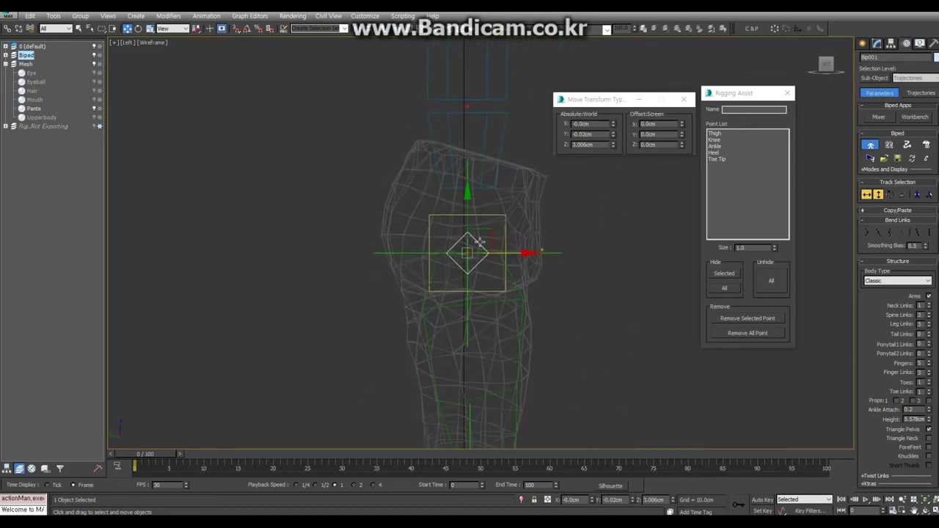
middle_drag(486, 269, 488, 216)
drag(929, 419, 929, 423)
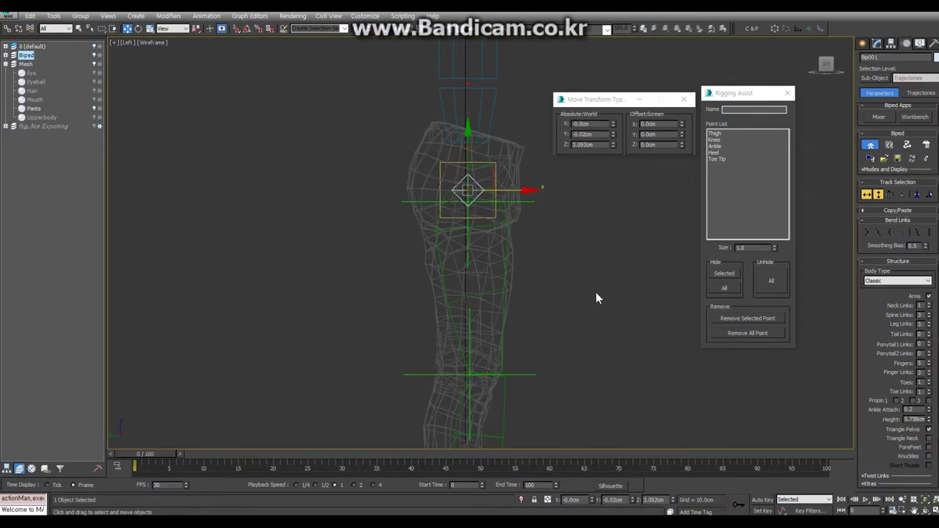
Step: Select the biped's right foot and begin aligning it to the rig pivot point
right_click(564, 260)
key(f)
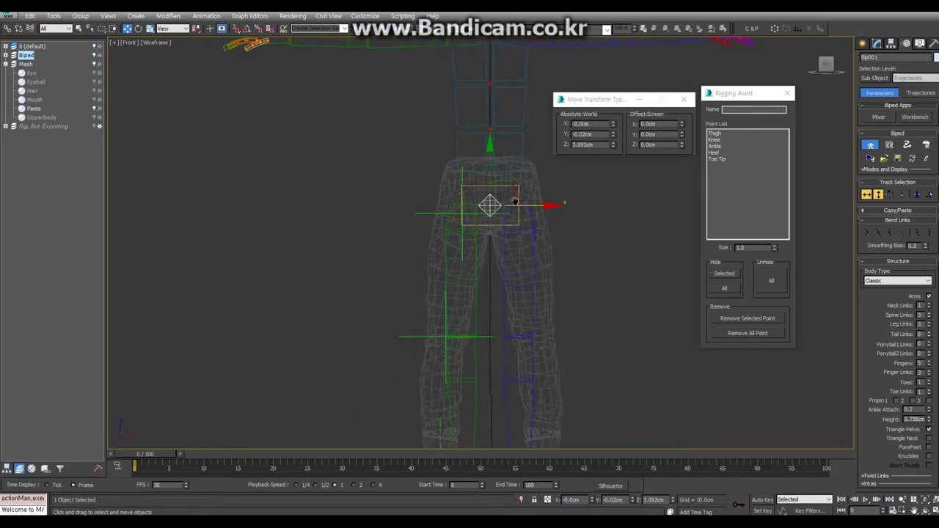
mouse_move(515, 202)
middle_down()
mouse_move(498, 157)
mouse_move(499, 102)
mouse_move(499, 142)
middle_up()
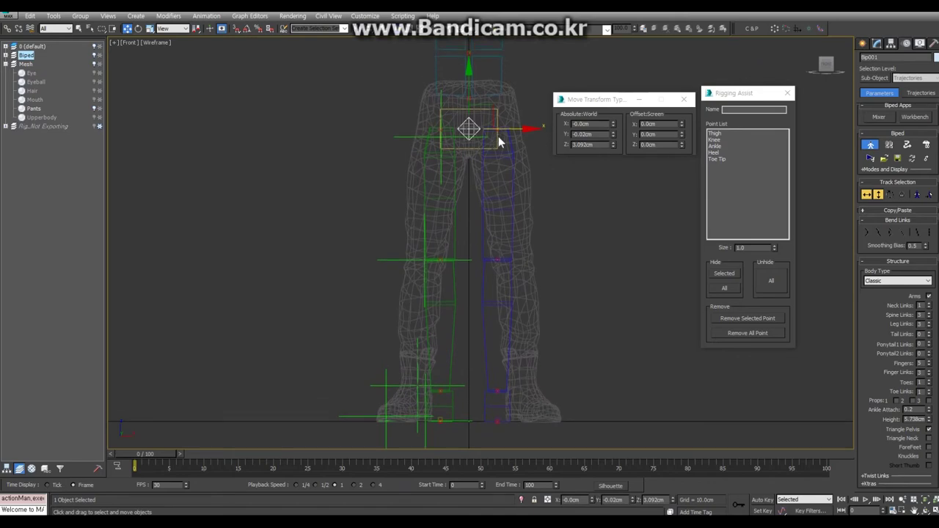
scroll(463, 168, up, 2)
scroll(463, 170, down, 2)
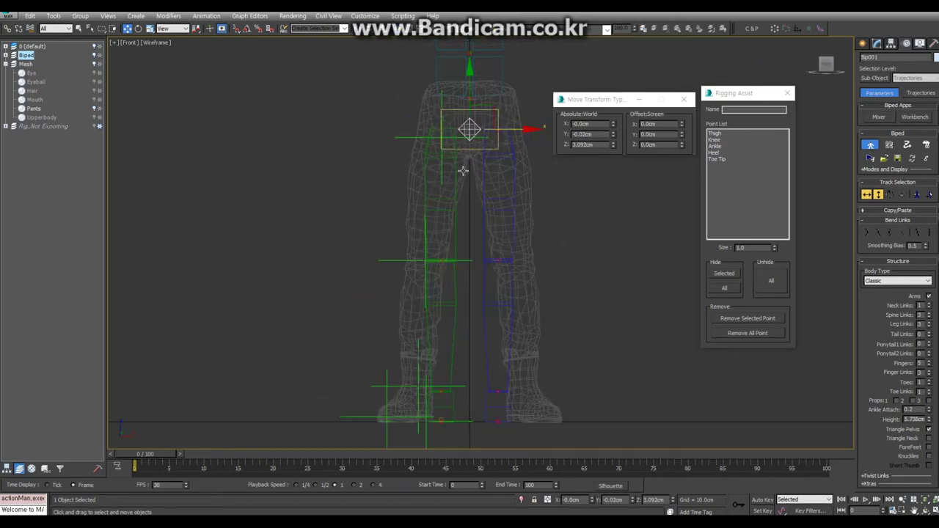
click(458, 381)
key(p)
scroll(476, 338, up, 3)
scroll(491, 334, up, 2)
mouse_move(491, 334)
alt+middle_down()
mouse_move(528, 330)
mouse_move(523, 295)
alt+middle_up()
key(alt+a)
Step: Align the right foot's Y position to the rig pivot point
click(528, 290)
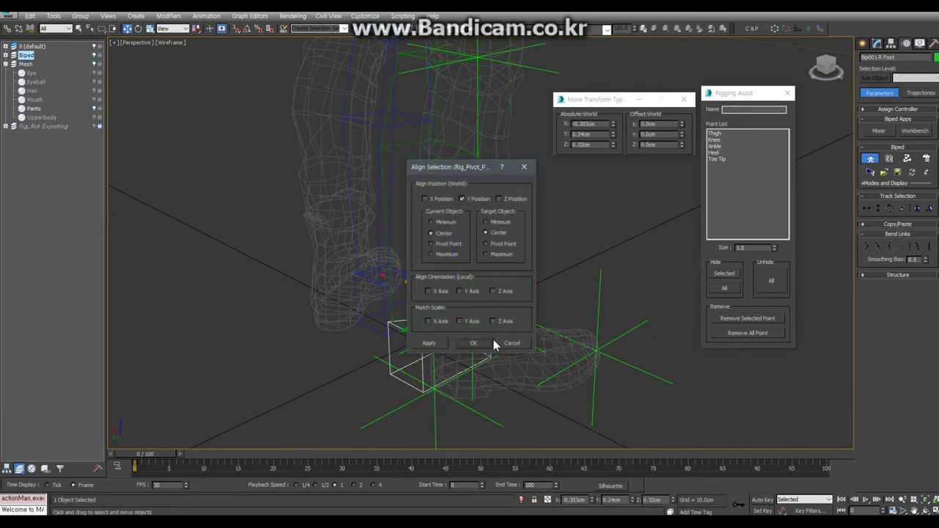
click(478, 342)
alt+middle_drag(478, 343, 355, 315)
Step: Align the right foot to the rig point on X and Z as well
key(alt+a)
click(350, 306)
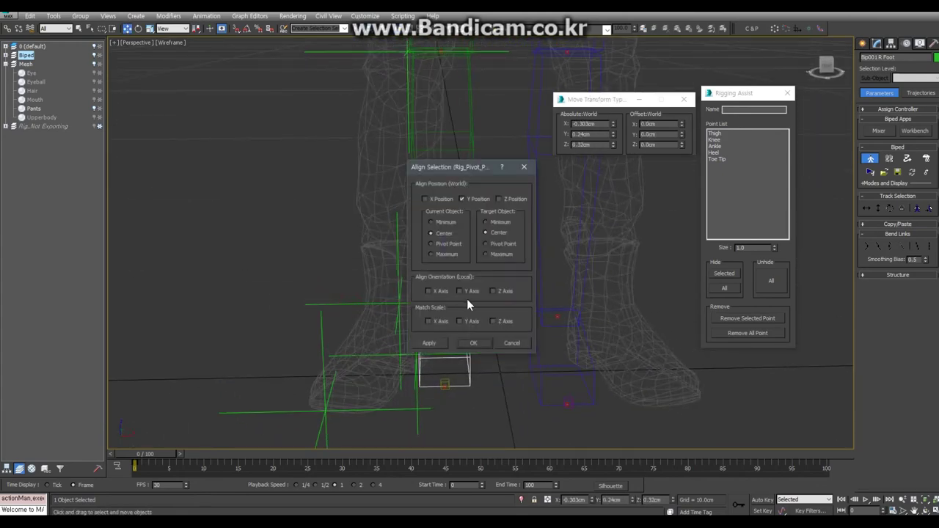
click(435, 196)
click(500, 199)
click(473, 342)
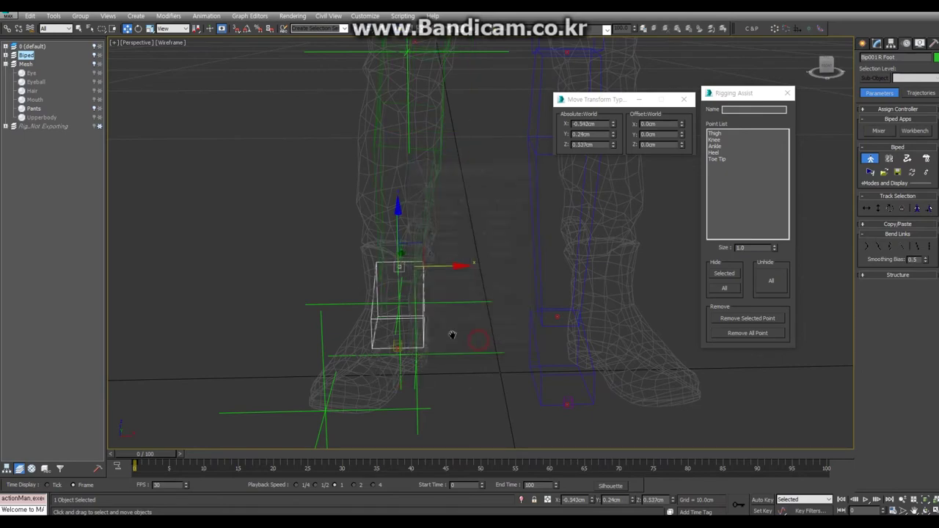
mouse_move(473, 343)
alt+middle_down()
mouse_move(544, 321)
mouse_move(397, 327)
alt+middle_up()
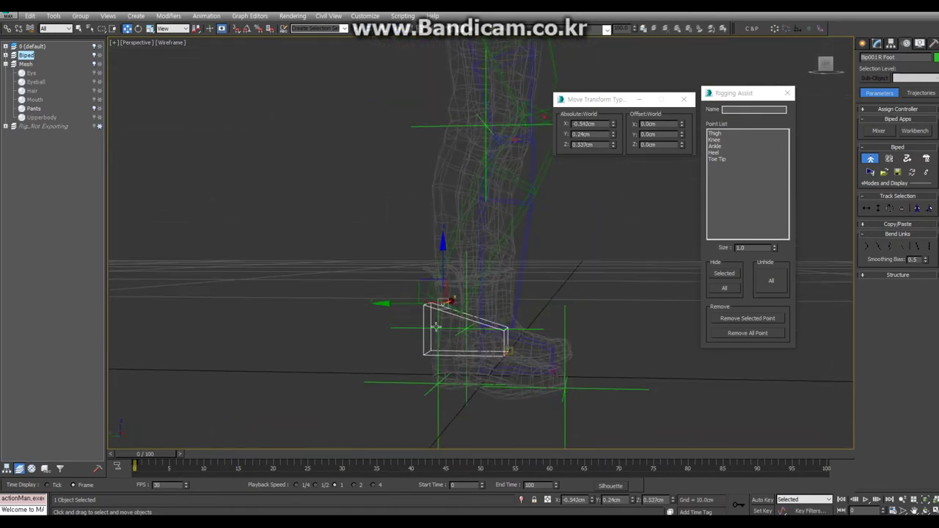
Step: Align the foot's pivot to the rig point's pivot on all axes
key(alt+a)
click(397, 327)
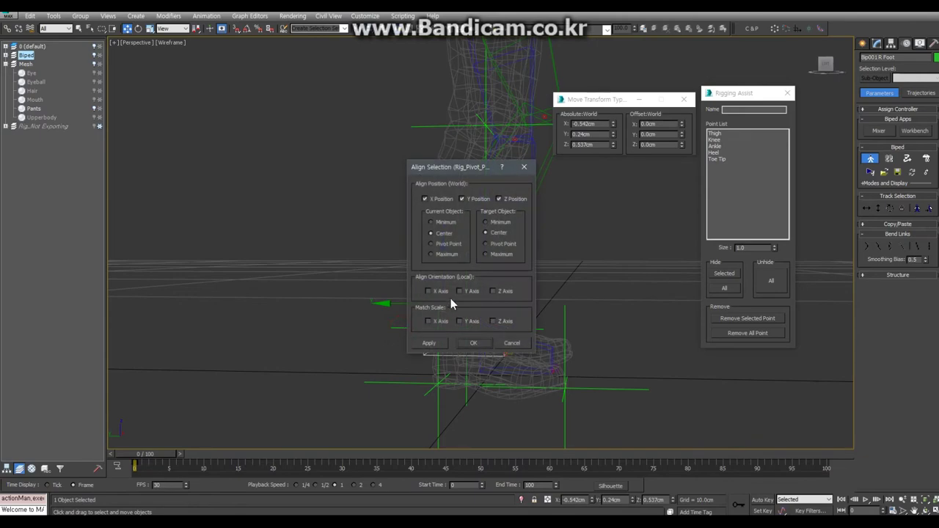
click(477, 343)
mouse_move(528, 335)
alt+middle_down()
mouse_move(477, 281)
mouse_move(478, 323)
mouse_move(503, 261)
mouse_move(473, 264)
alt+middle_up()
Step: Select the right calf, test a small rotation, and undo it
click(516, 248)
key(e)
key(F3)
drag(473, 264, 440, 277)
alt+middle_drag(440, 277, 457, 281)
key(ctrl+z)
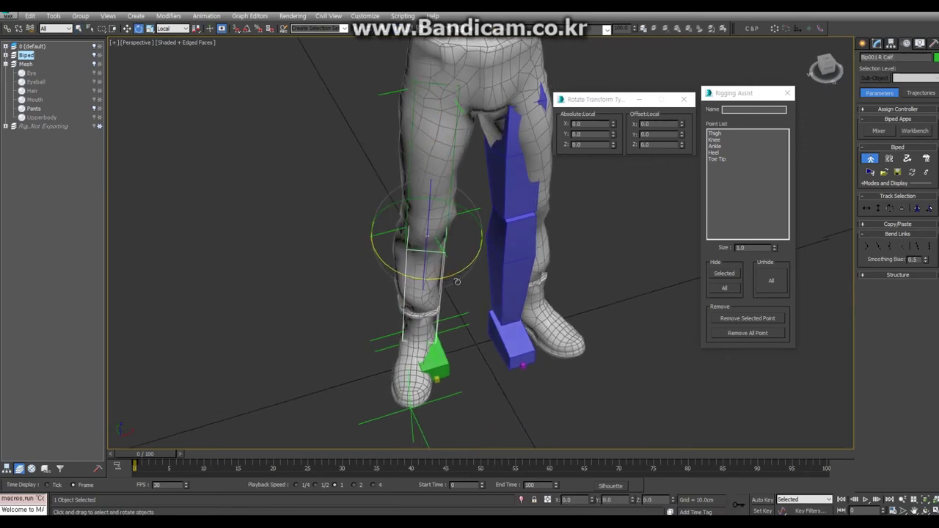
Step: Select the right foot and rotate it back so it sits inside the boot
key(q)
scroll(446, 329, up, 3)
scroll(484, 247, up, 3)
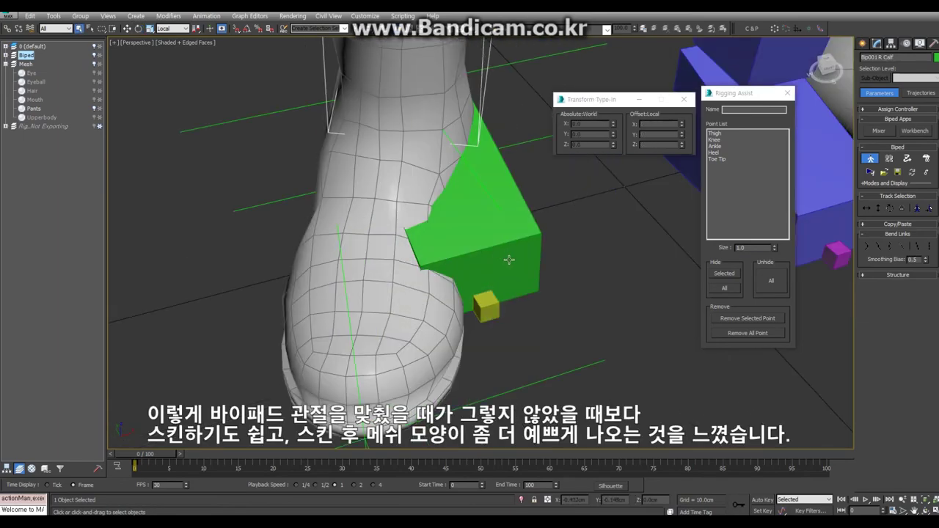
click(508, 259)
scroll(508, 260, down, 3)
key(e)
drag(416, 170, 425, 173)
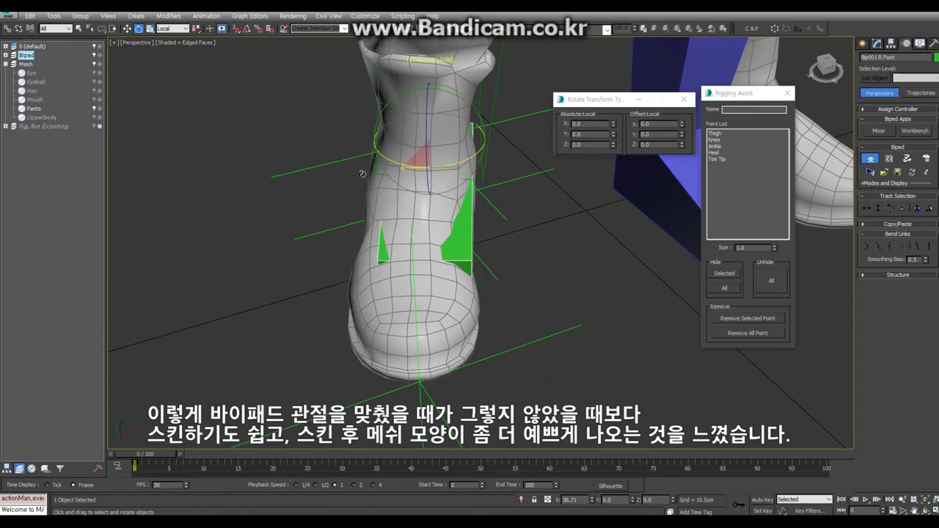
scroll(454, 180, down, 2)
scroll(463, 182, down, 2)
scroll(469, 184, down, 2)
scroll(487, 198, up, 1)
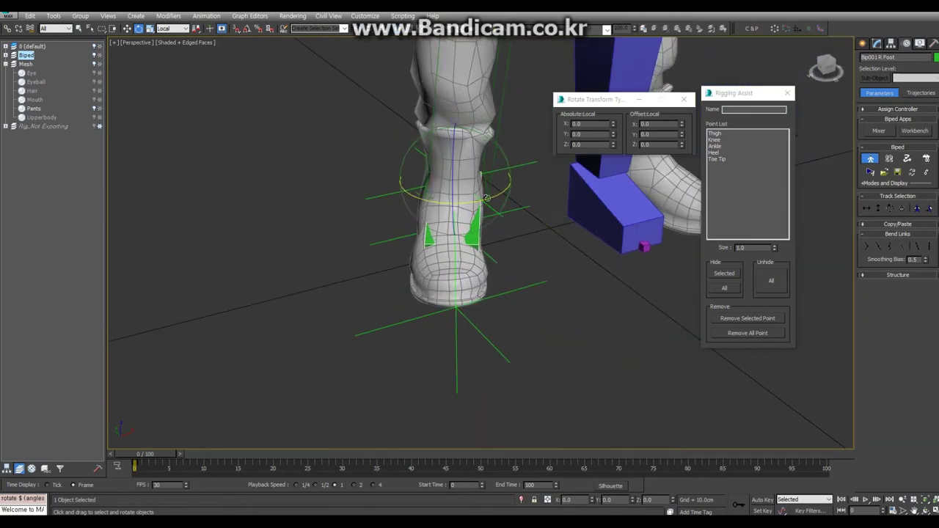
Step: Switch to Move and orbit to a side view of the foot
key(w)
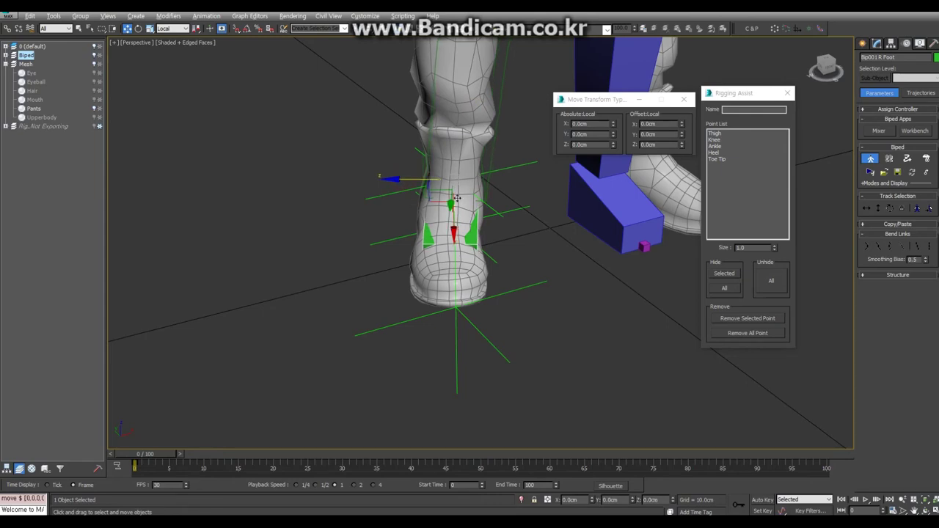
alt+middle_drag(457, 198, 484, 220)
scroll(488, 228, up, 2)
scroll(495, 238, down, 1)
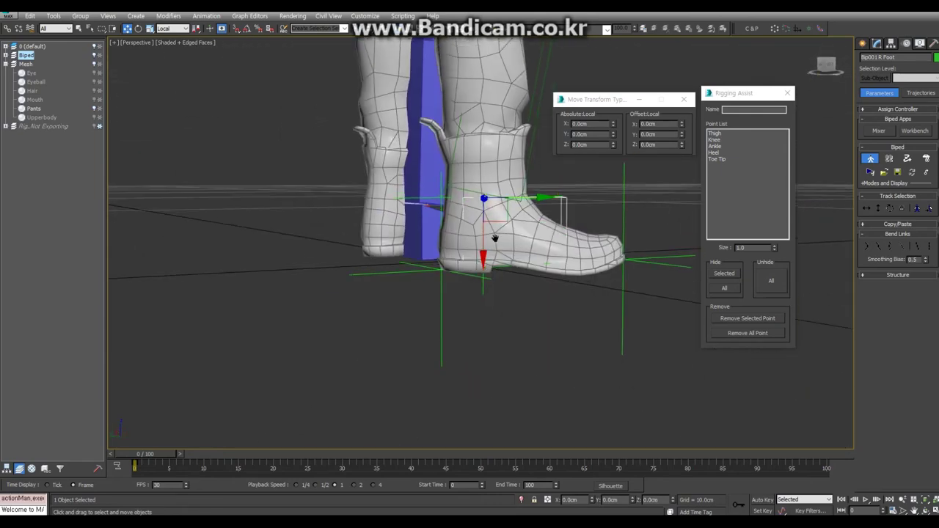
Step: In the left wireframe view, nudge the right foot's X scale up slightly
key(r)
key(l)
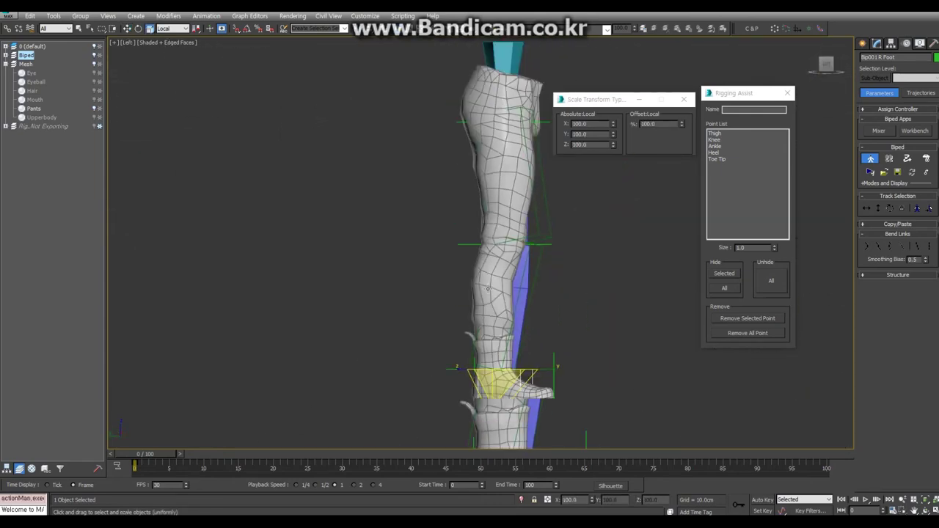
middle_drag(487, 289, 484, 183)
scroll(450, 287, up, 5)
scroll(410, 169, down, 1)
click(438, 231)
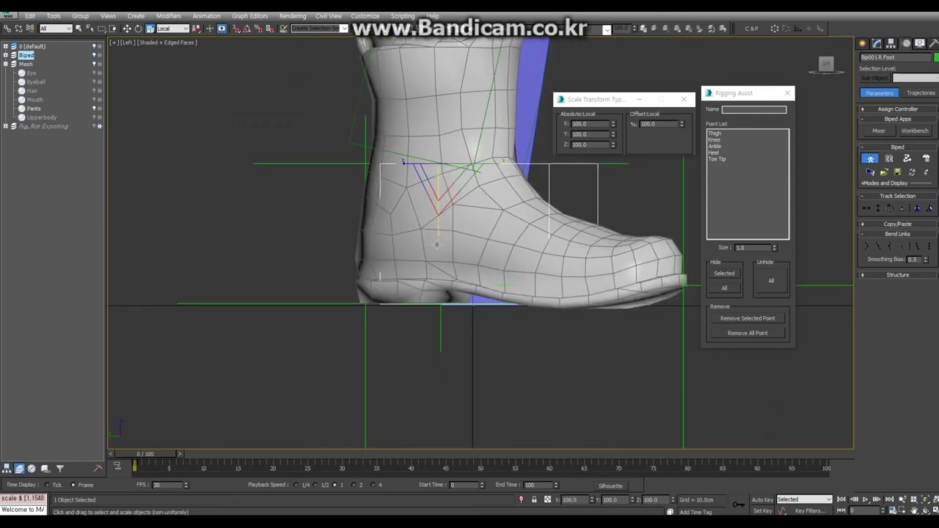
key(F3)
scroll(429, 253, up, 2)
key(r)
drag(613, 127, 613, 119)
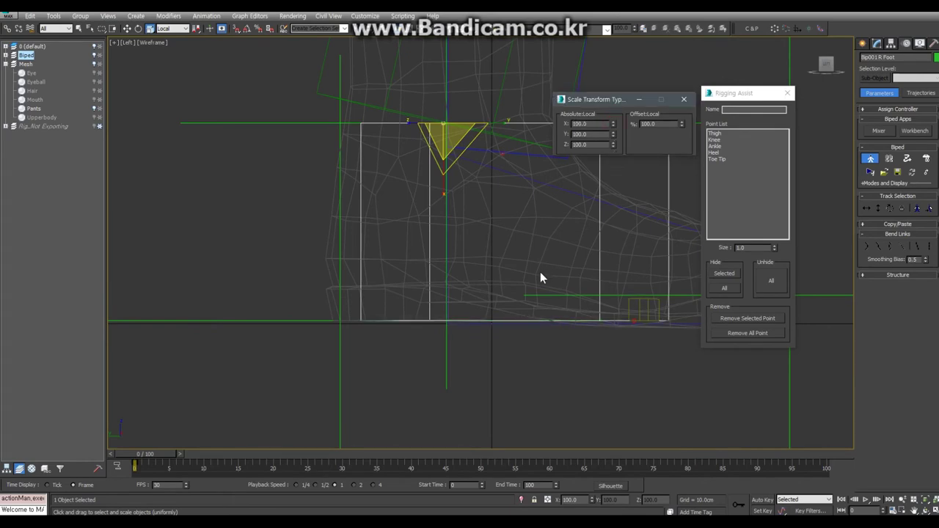
Step: Raise the biped's Ankle Attach above 0.2 in the Structure settings
key(F3)
key(p)
alt+middle_drag(540, 278, 531, 233)
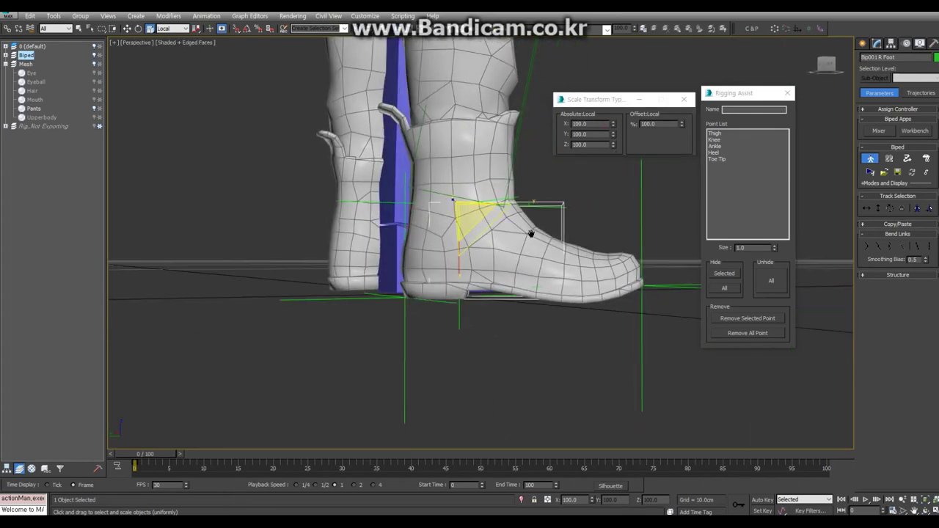
key(F3)
scroll(531, 233, up, 2)
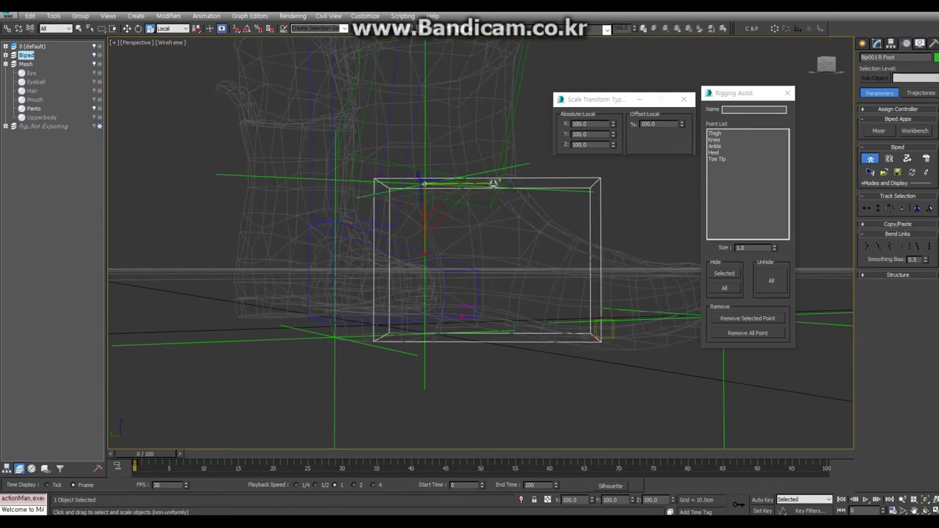
mouse_move(501, 212)
alt+middle_down()
mouse_move(488, 258)
mouse_move(500, 190)
mouse_move(510, 201)
alt+middle_up()
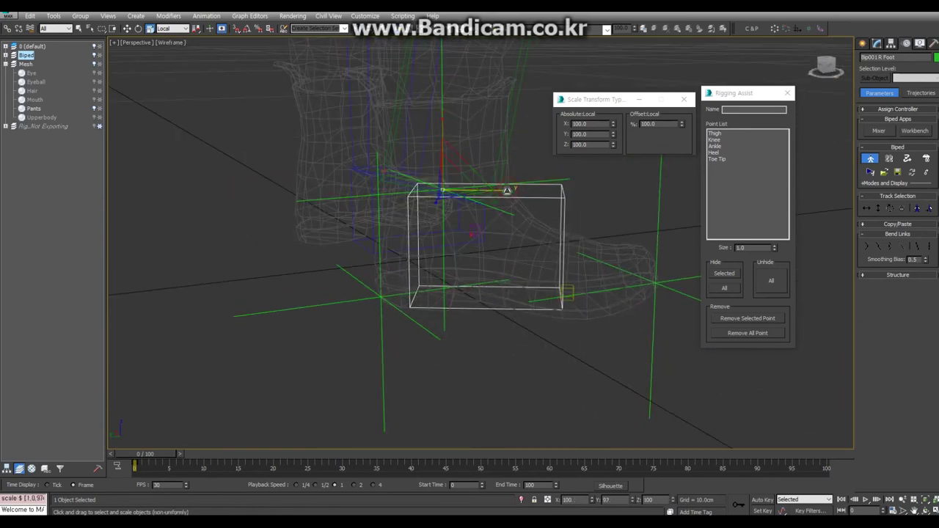
click(890, 274)
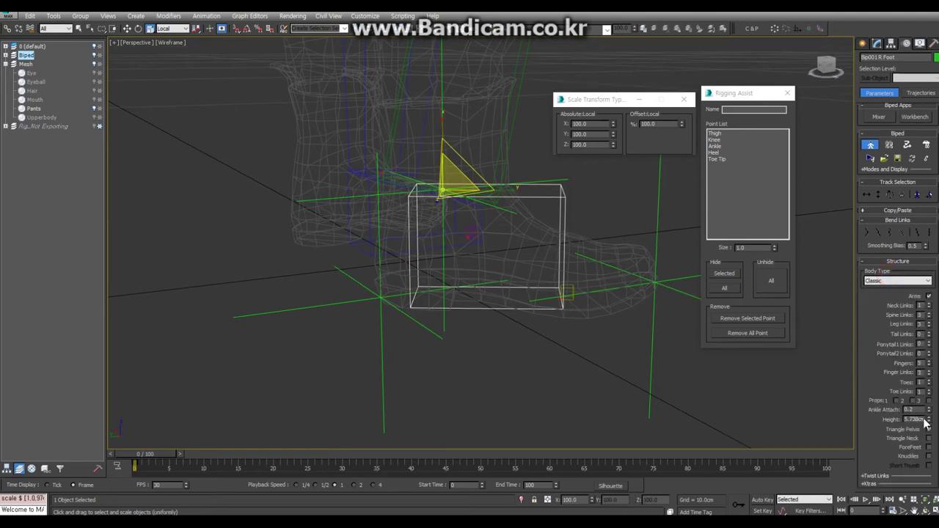
drag(928, 411, 929, 403)
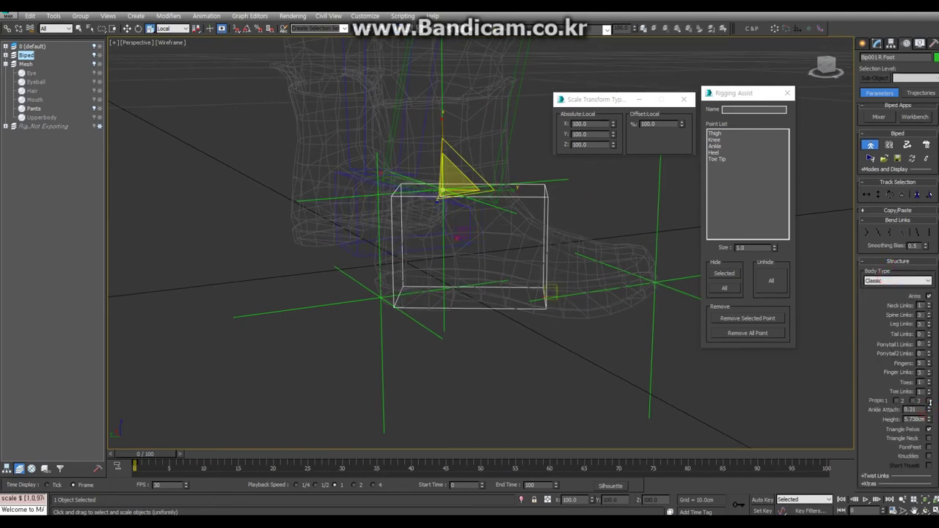
Step: Widen the foot box to Y scale 101.67 and raise Ankle Attach further, checking several angles
middle_drag(500, 199, 503, 211)
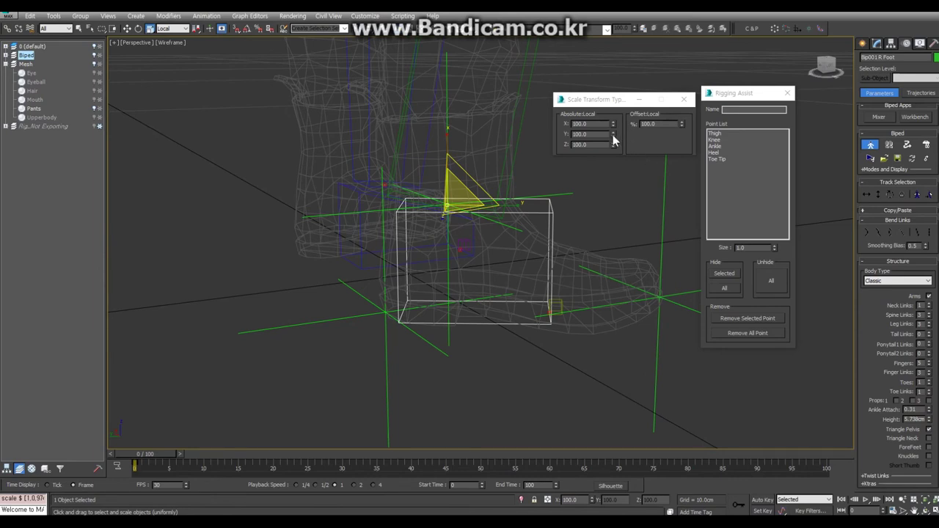
drag(613, 140, 608, 42)
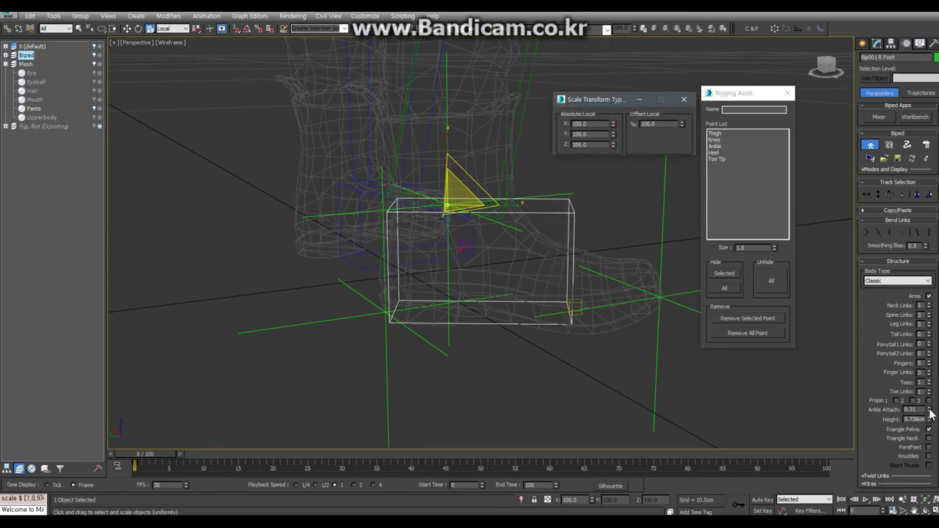
drag(929, 411, 927, 392)
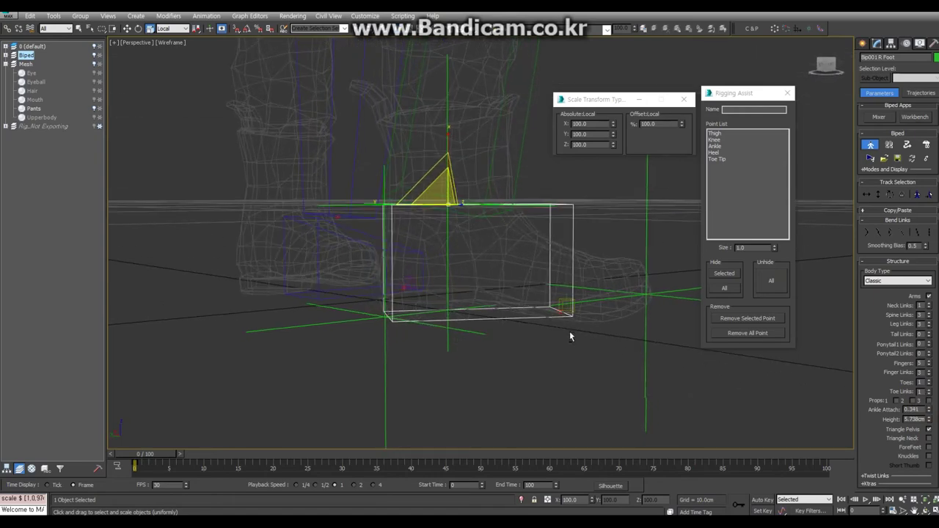
mouse_move(569, 331)
alt+middle_down()
mouse_move(567, 342)
mouse_move(643, 372)
alt+middle_up()
key(w)
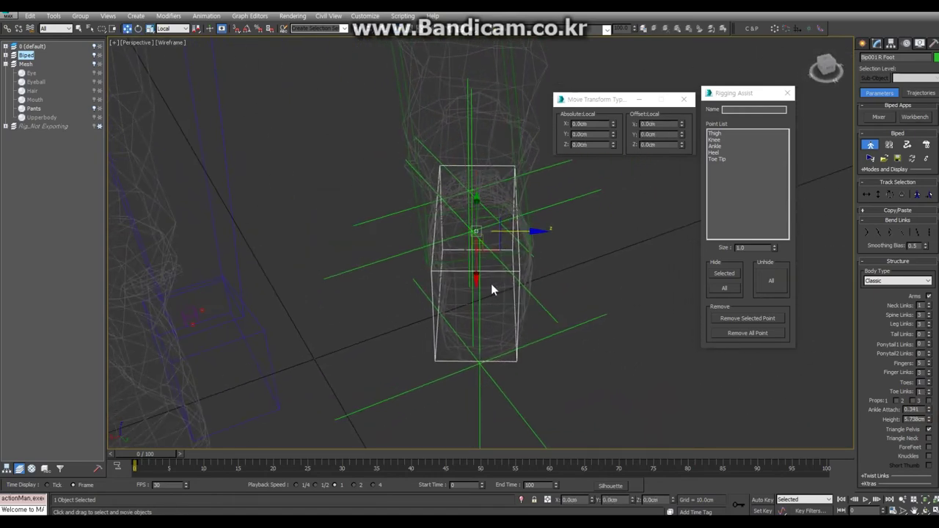
key(e)
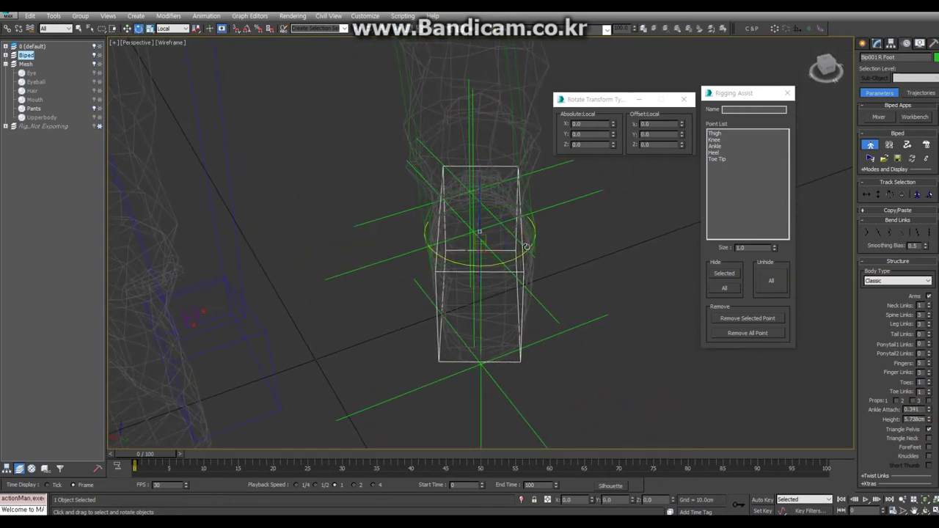
key(r)
mouse_move(526, 251)
alt+middle_down()
mouse_move(503, 330)
mouse_move(474, 315)
mouse_move(487, 320)
mouse_move(478, 300)
alt+middle_up()
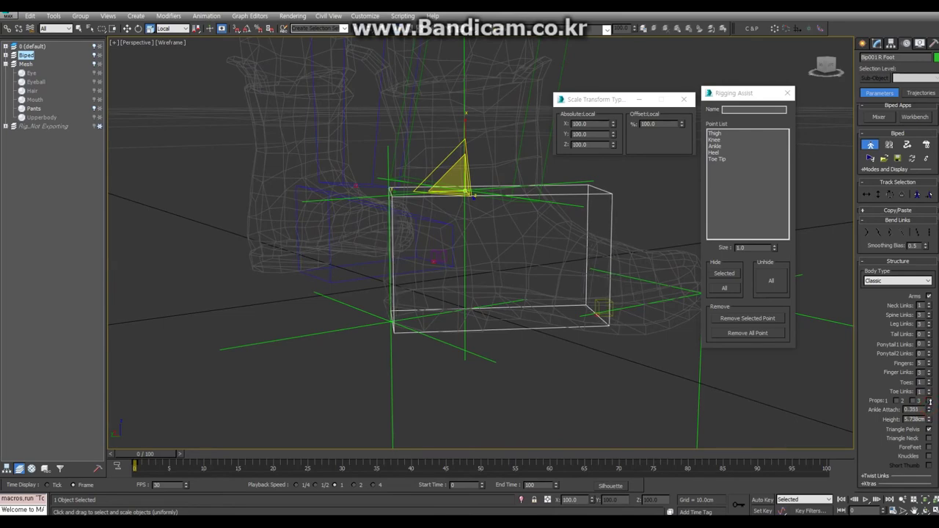
alt+middle_drag(649, 386, 904, 423)
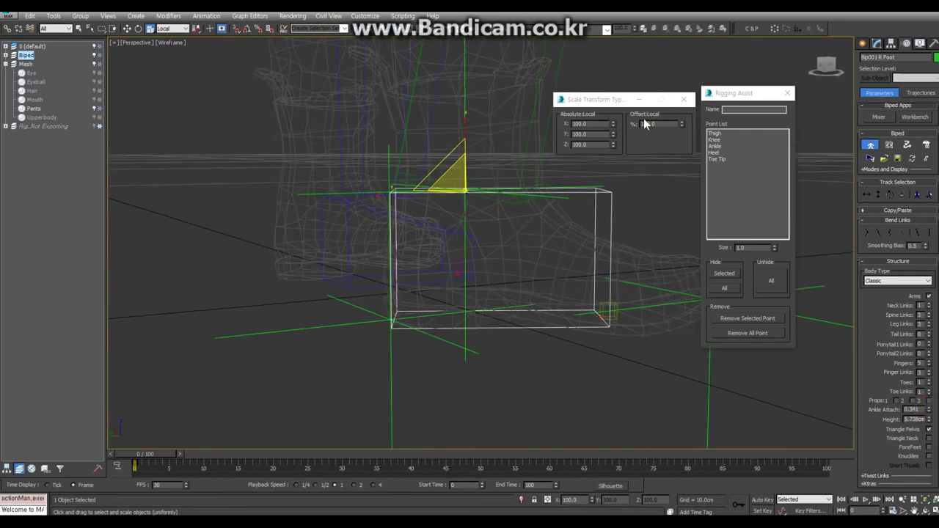
drag(614, 137, 615, 34)
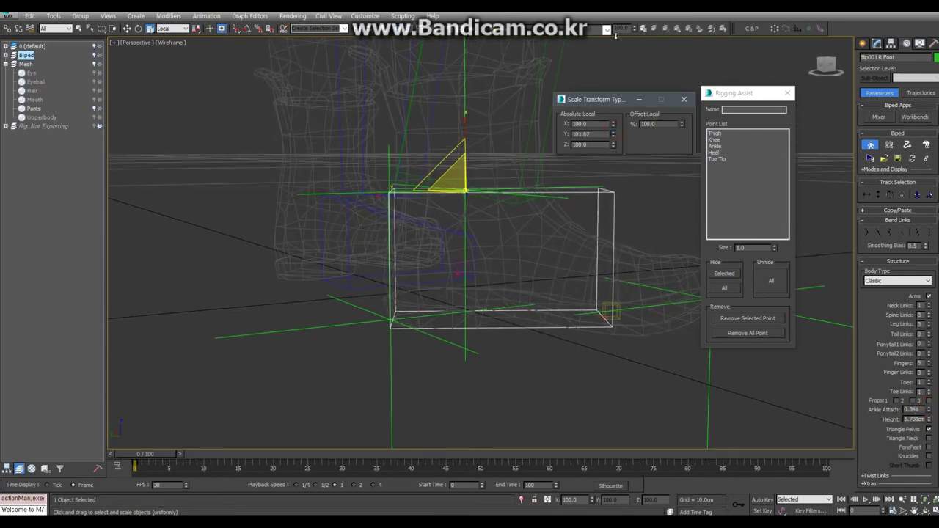
alt+middle_drag(603, 171, 541, 262)
key(F3)
Step: Select the right toe bone and stretch it to the boot's length and width
alt+middle_drag(540, 320, 587, 301)
click(603, 302)
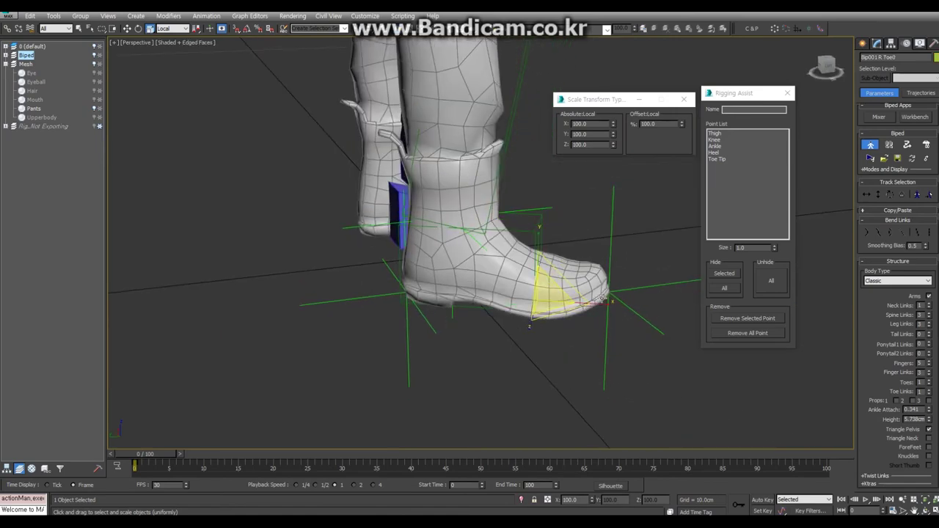
drag(605, 305, 668, 314)
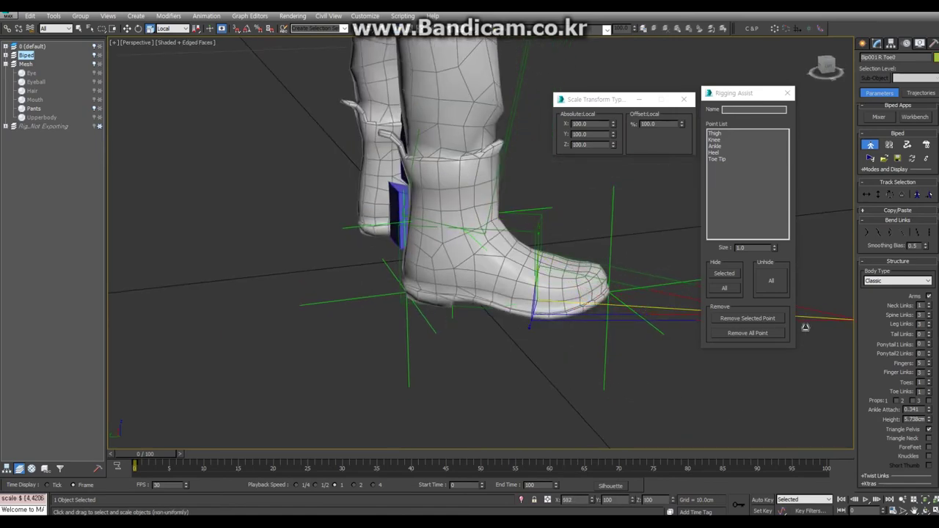
drag(860, 330, 643, 339)
mouse_move(643, 339)
alt+middle_down()
mouse_move(535, 339)
mouse_move(586, 314)
alt+middle_up()
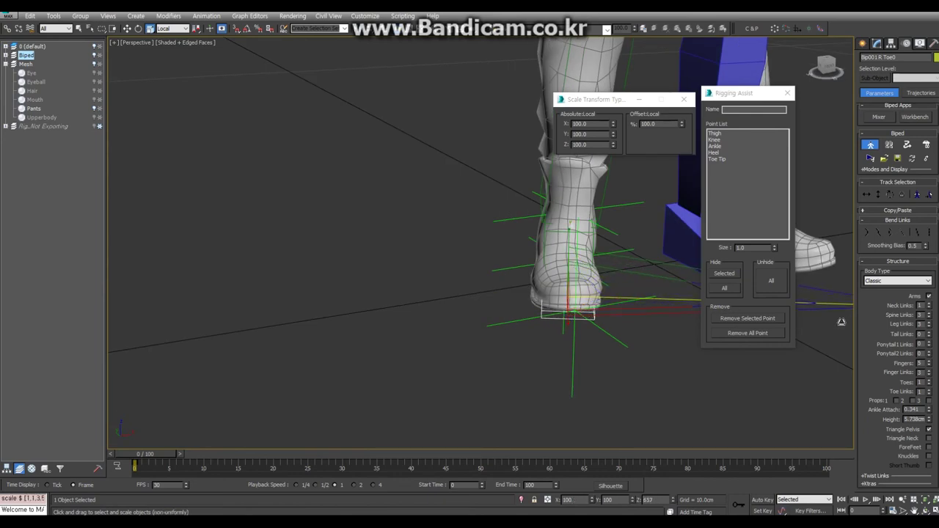
drag(857, 327, 561, 272)
alt+middle_drag(562, 272, 609, 301)
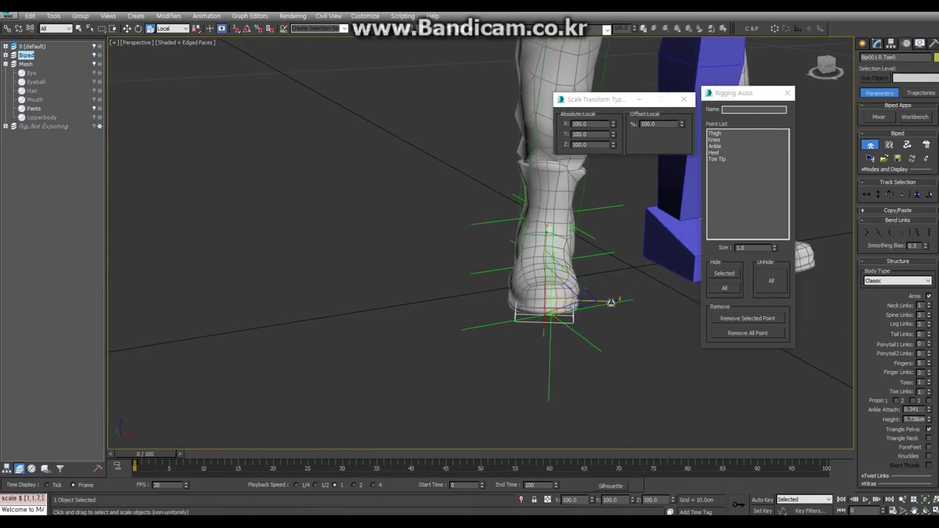
mouse_move(609, 302)
mouse_down()
mouse_move(664, 306)
mouse_move(616, 307)
mouse_up()
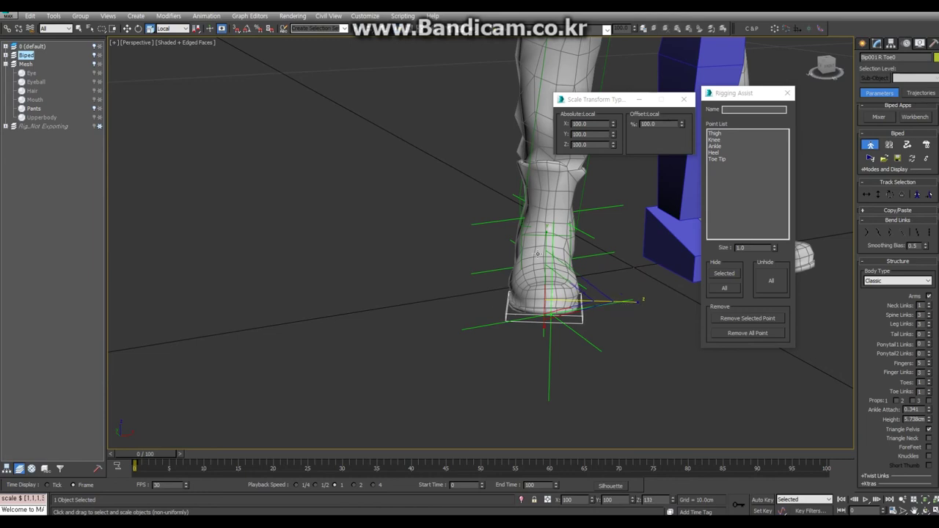
Step: Stretch the right toe bone up to the boot's height, viewed from the side
click(507, 237)
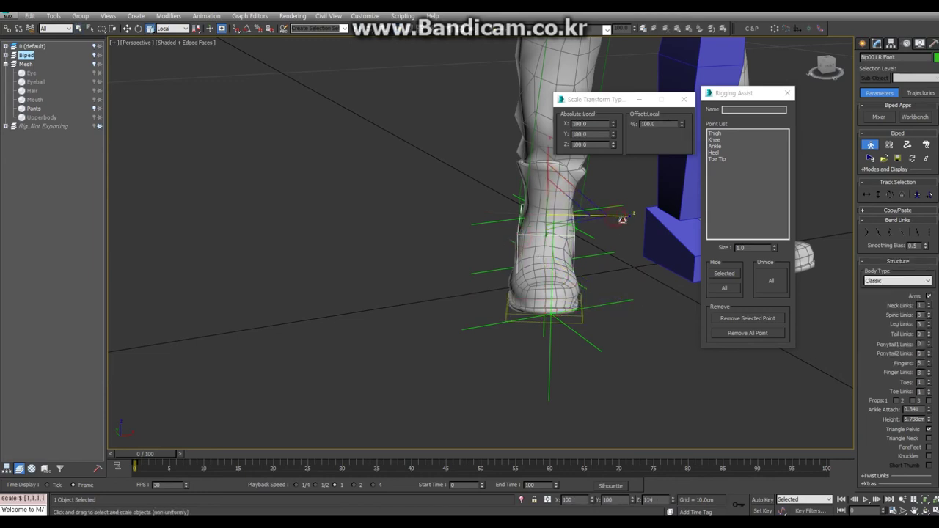
mouse_move(593, 278)
alt+middle_down()
mouse_move(612, 292)
mouse_move(569, 231)
alt+middle_up()
click(609, 294)
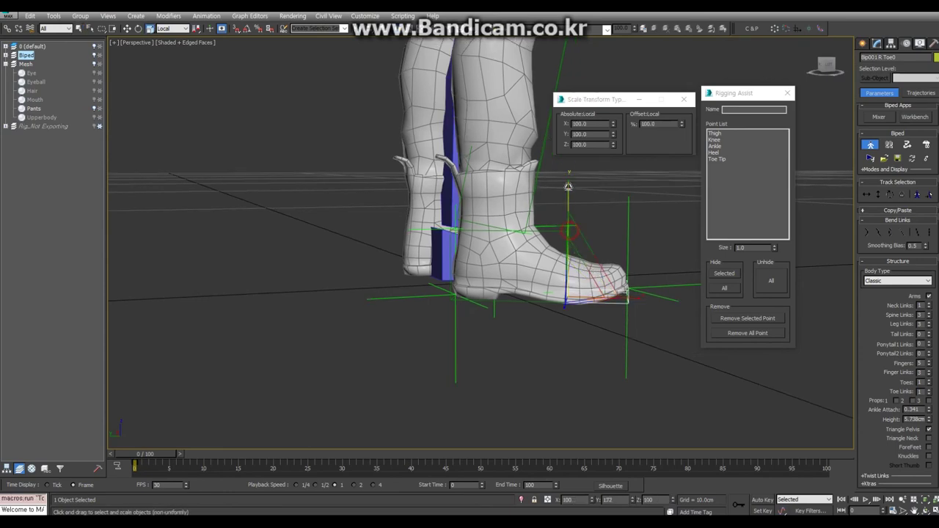
drag(568, 186, 561, 103)
alt+middle_drag(563, 121, 514, 108)
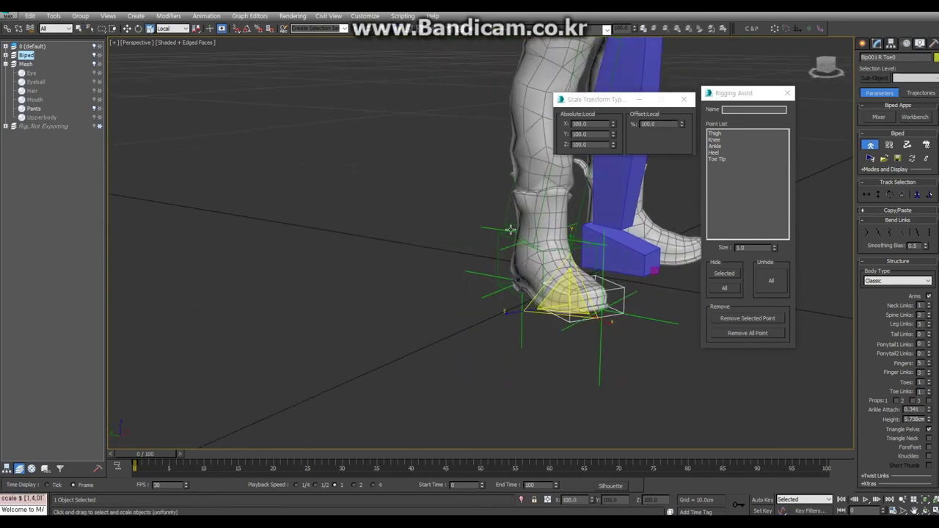
key(q)
click(514, 108)
Step: In wireframe view, move the right thigh bone slightly on Y so it centres in the trouser leg
alt+middle_drag(517, 174, 509, 303)
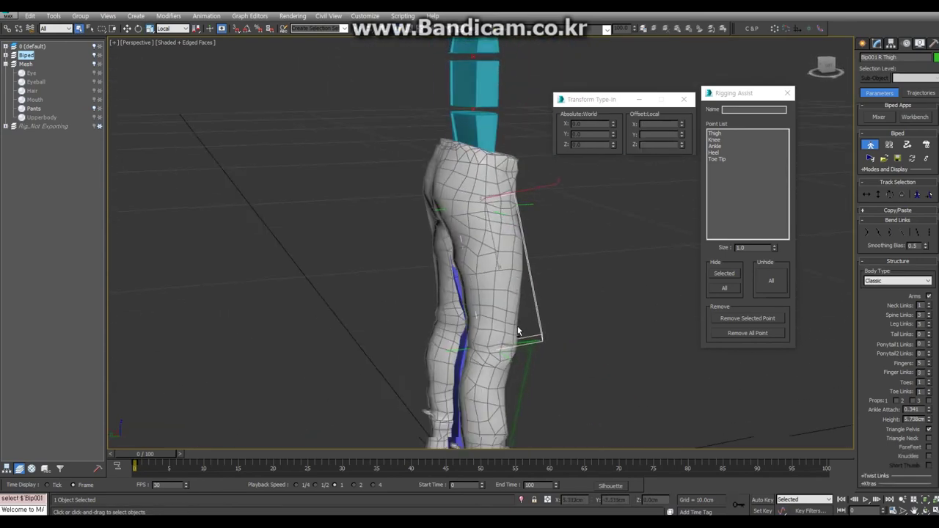
key(w)
scroll(523, 250, up, 3)
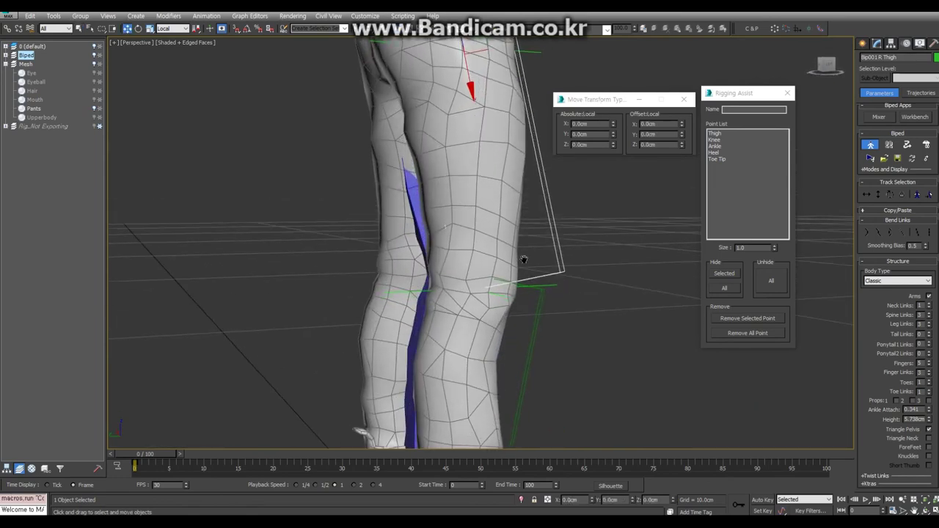
scroll(522, 257, up, 2)
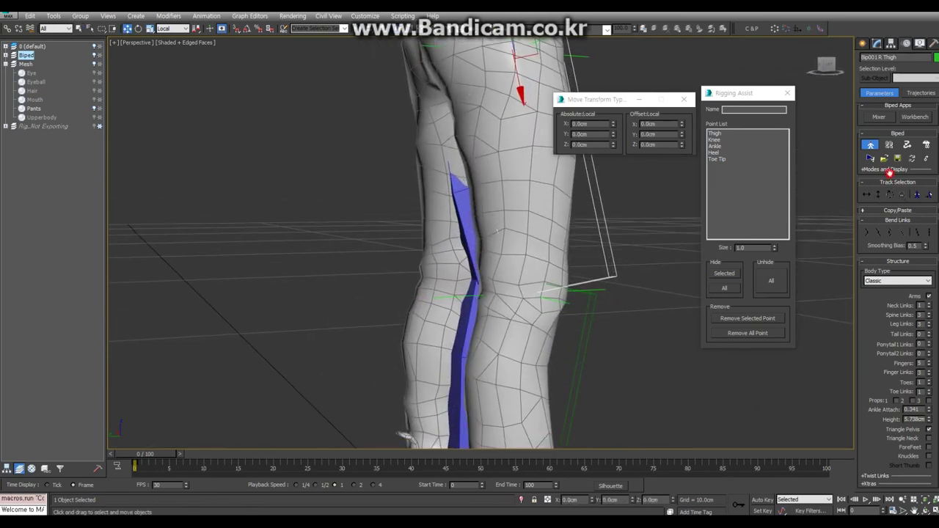
click(889, 172)
key(F3)
scroll(529, 221, down, 2)
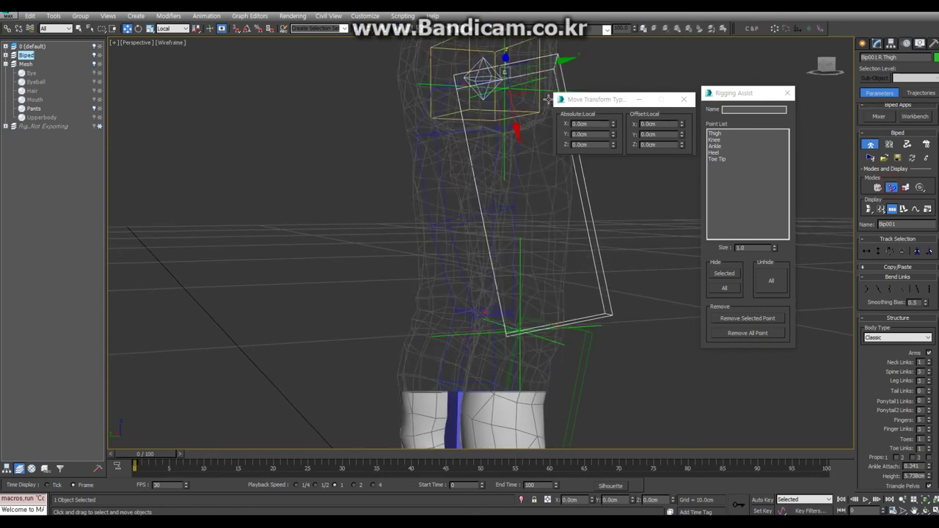
drag(514, 73, 546, 69)
key(F3)
scroll(487, 119, down, 3)
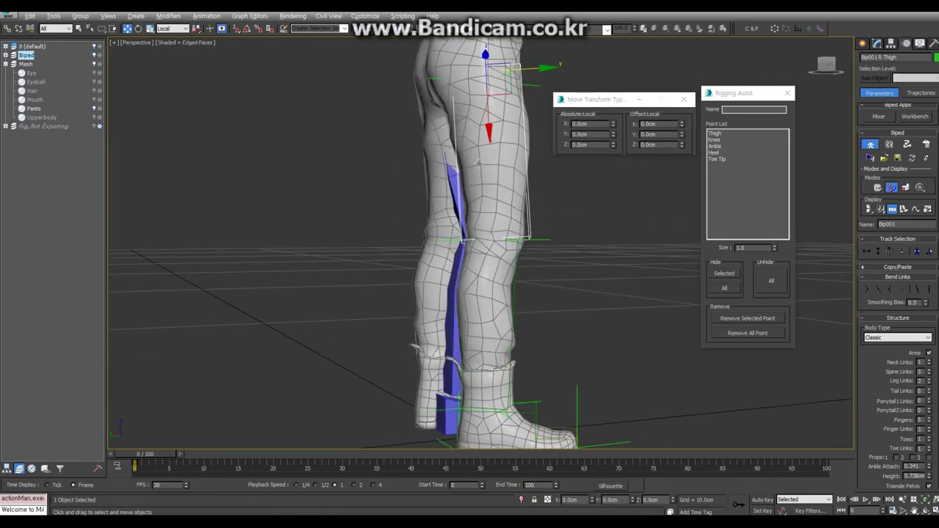
scroll(486, 119, down, 2)
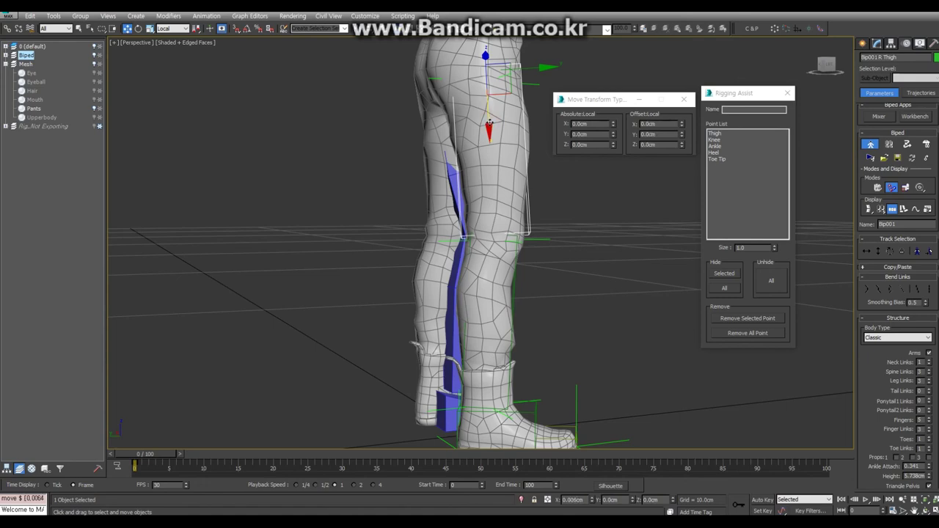
mouse_move(501, 277)
alt+middle_down()
mouse_move(430, 291)
mouse_move(430, 283)
mouse_move(415, 286)
mouse_move(424, 280)
alt+middle_up()
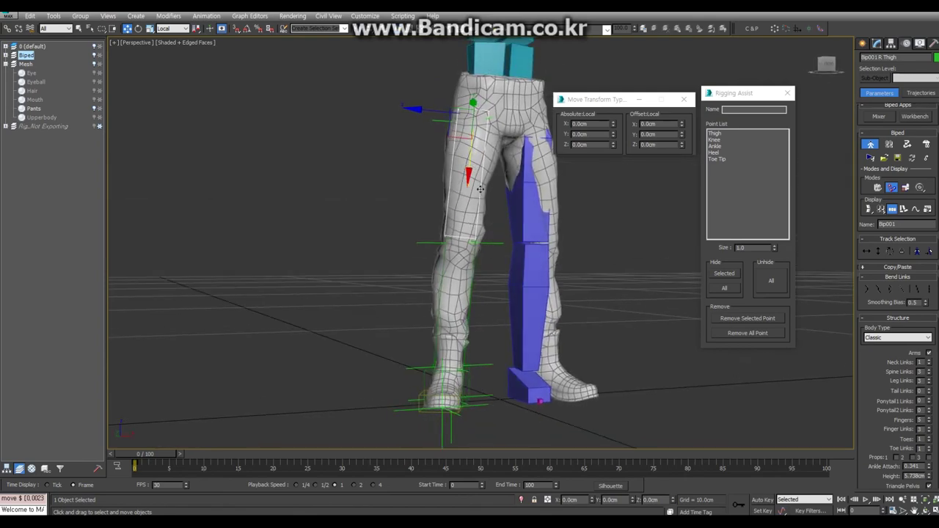
Step: Scale the right thigh bone along its length to fit the trouser leg
alt+middle_drag(479, 189, 477, 318)
key(r)
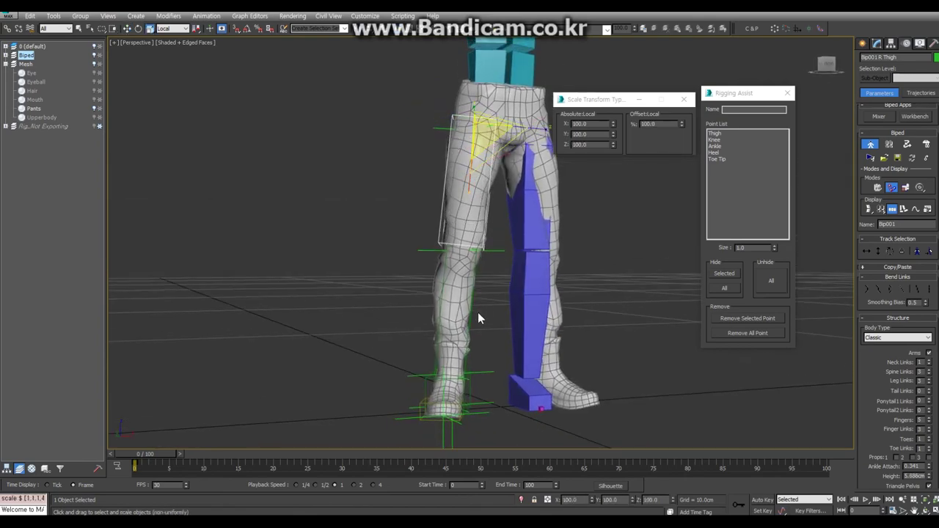
click(501, 286)
click(469, 308)
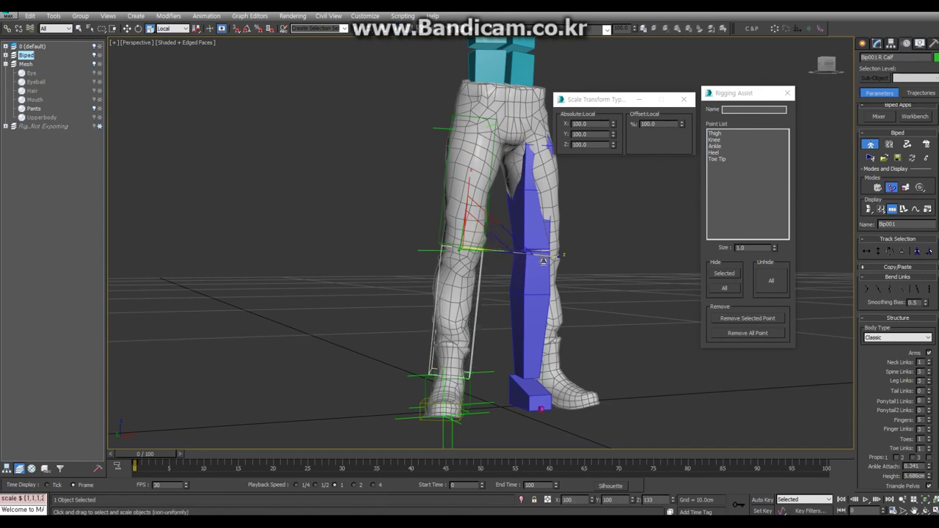
key(Page_Up)
mouse_move(543, 260)
alt+middle_down()
mouse_move(559, 265)
mouse_move(546, 243)
alt+middle_up()
drag(538, 139, 543, 138)
Step: Lengthen the right calf bone slightly, then select the whole right leg chain
key(Page_Down)
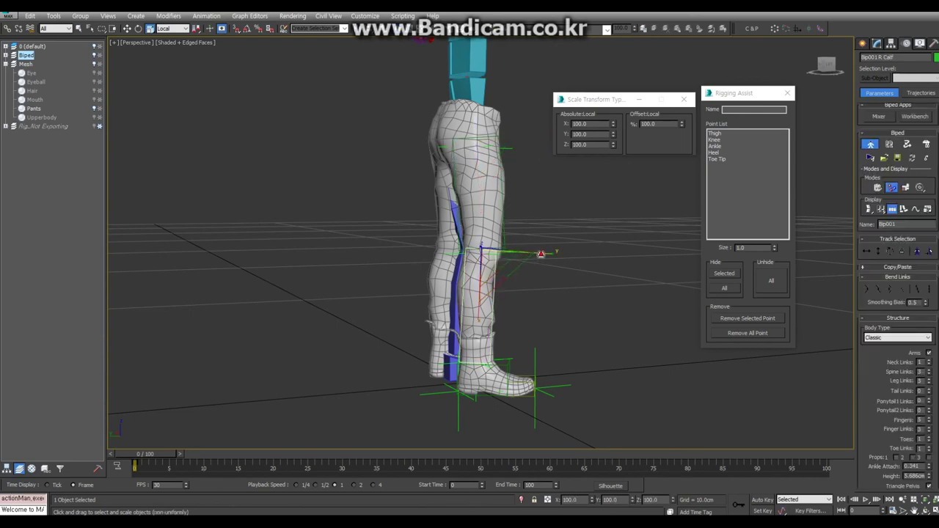
drag(540, 254, 546, 255)
key(q)
key(F4)
alt+middle_drag(546, 255, 484, 258)
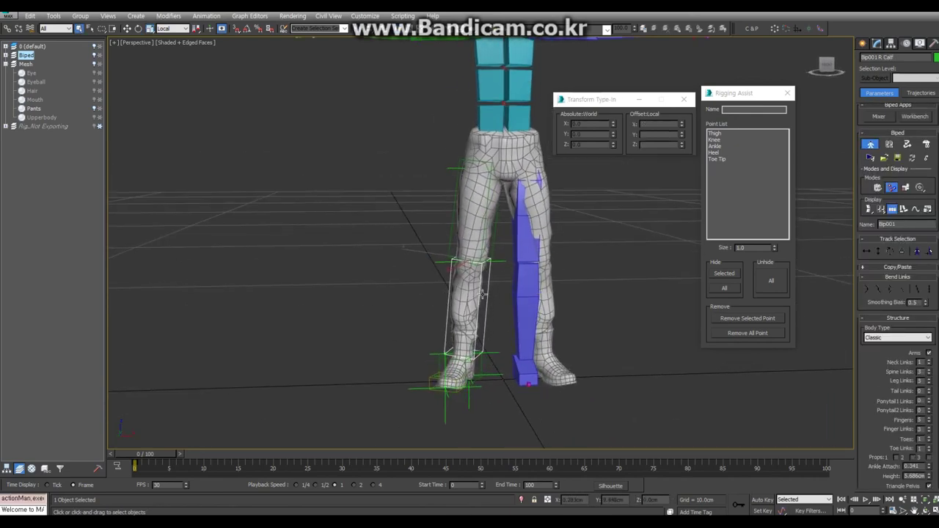
double_click(447, 225)
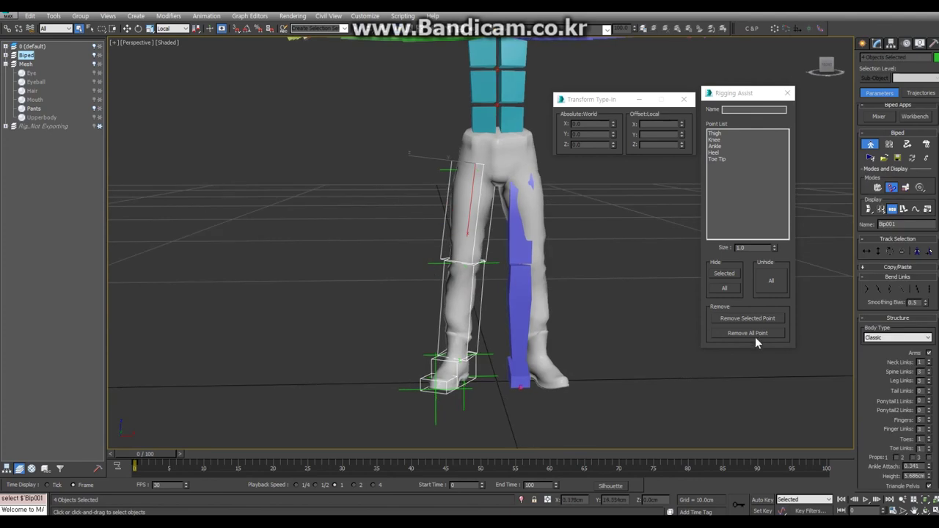
Step: Create a copy collection, copy the right leg posture and paste it opposite onto the left leg
click(896, 268)
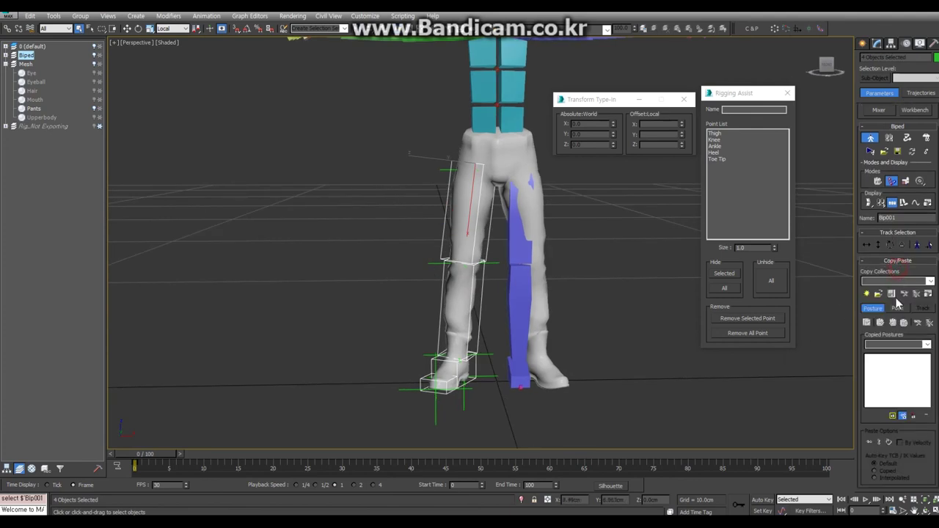
click(866, 325)
click(892, 323)
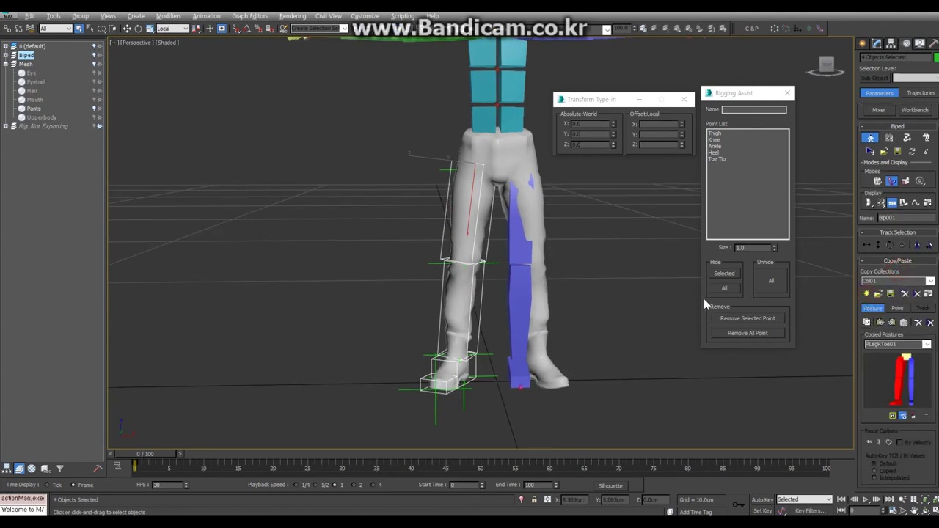
click(544, 194)
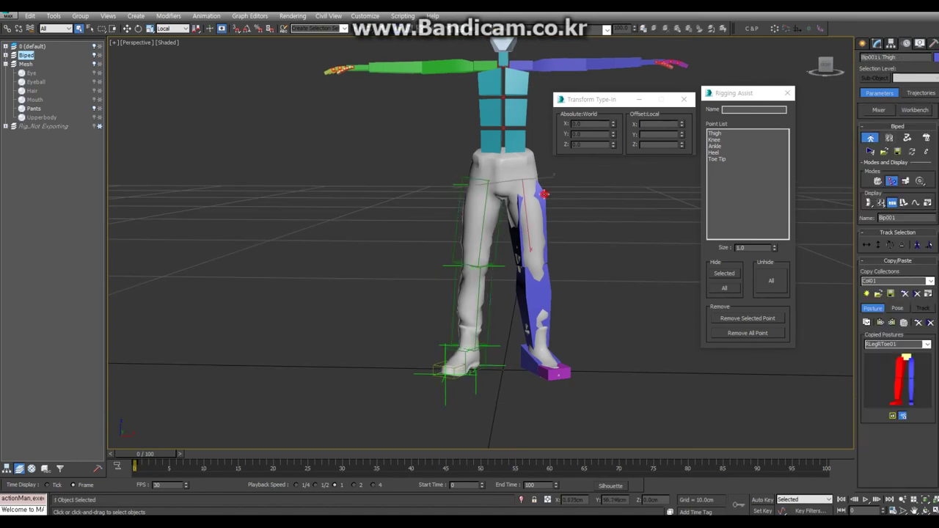
click(569, 238)
mouse_move(583, 247)
alt+middle_down()
mouse_move(610, 249)
mouse_move(580, 277)
mouse_move(596, 282)
mouse_move(577, 261)
mouse_move(578, 246)
alt+middle_up()
scroll(578, 246, up, 3)
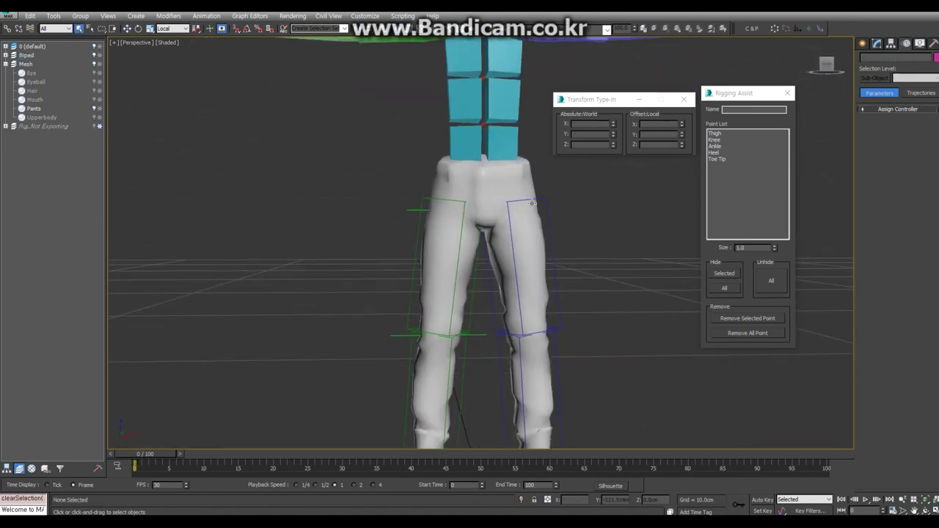
Step: Close the Transform Type-In window and remove all five Rigging Assist points
scroll(545, 220, down, 3)
scroll(545, 221, down, 3)
mouse_move(545, 221)
alt+middle_down()
mouse_move(512, 231)
mouse_move(565, 242)
alt+middle_up()
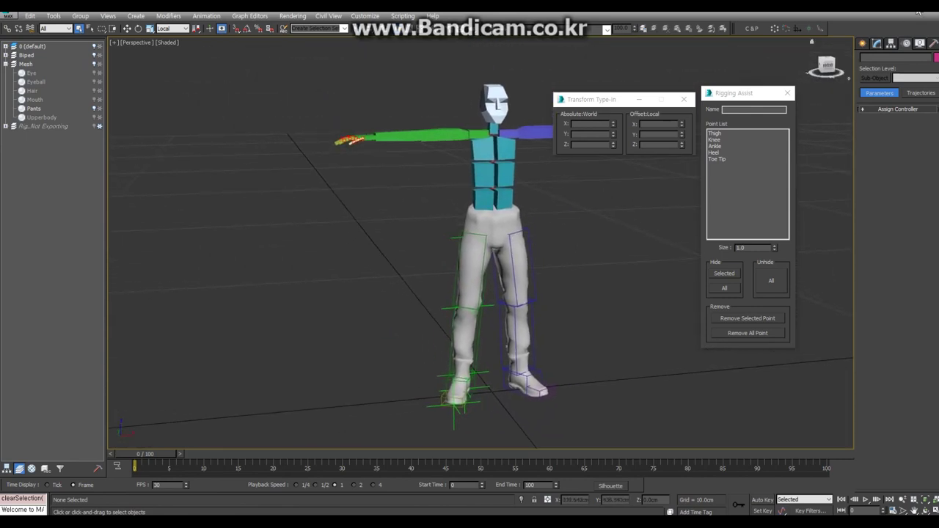
click(686, 103)
mouse_move(665, 137)
alt+middle_down()
mouse_move(610, 186)
mouse_move(678, 233)
alt+middle_up()
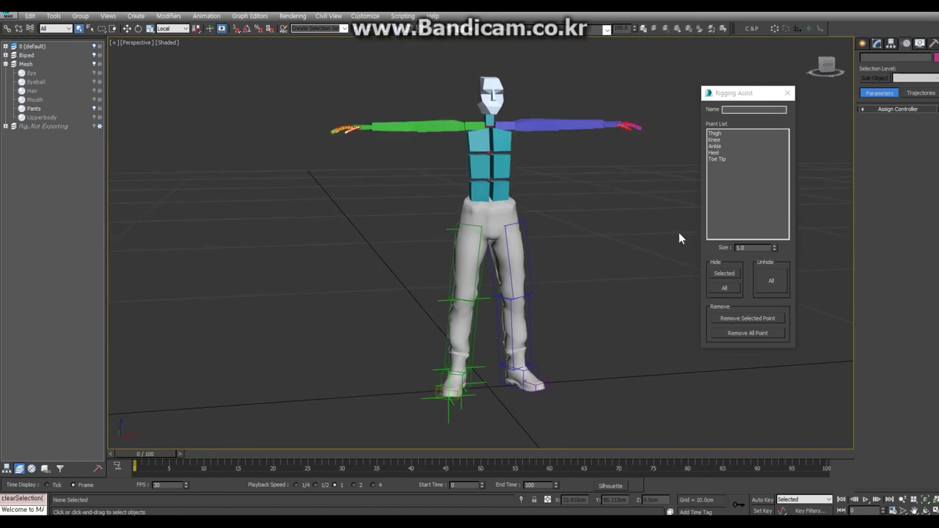
click(742, 332)
middle_drag(639, 311, 627, 306)
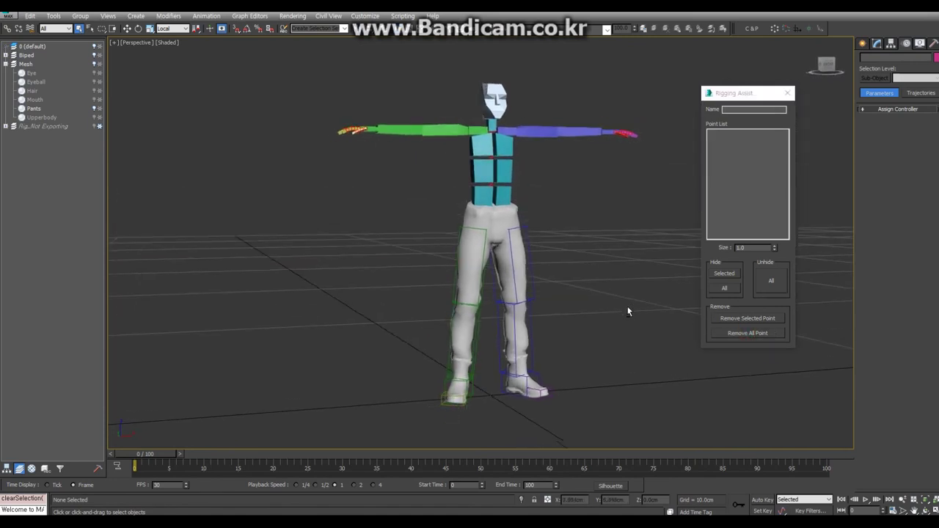